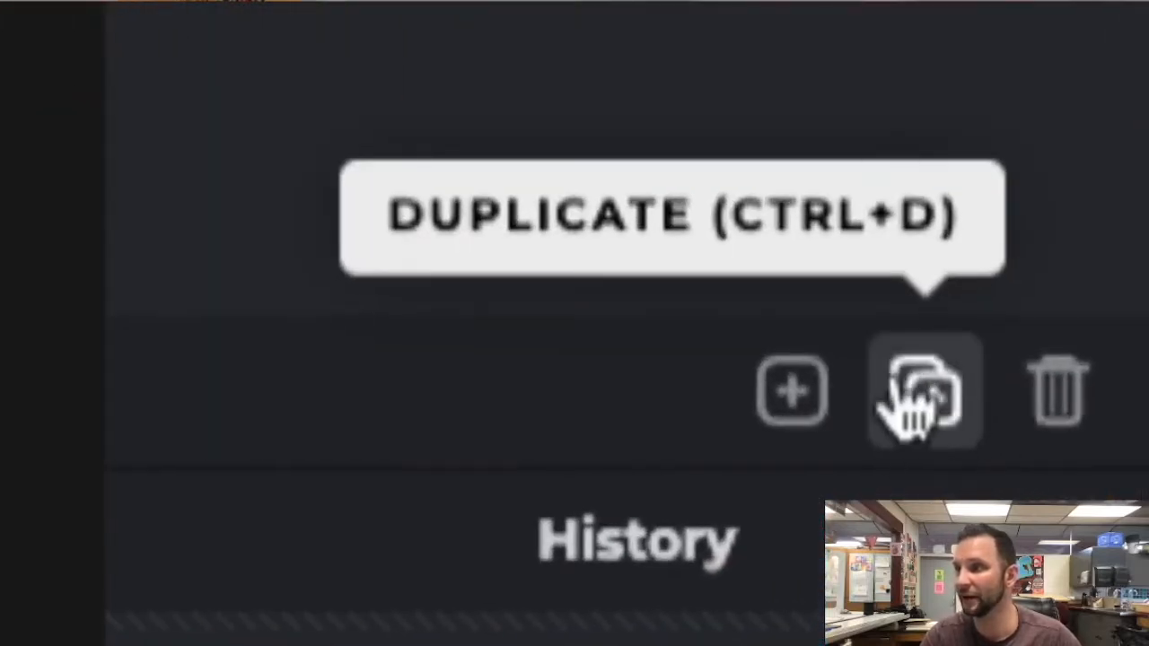
# Duplicate the Background layer of the rubber duck photo, then unlock and hide the original layer
pyautogui.click(923, 393)
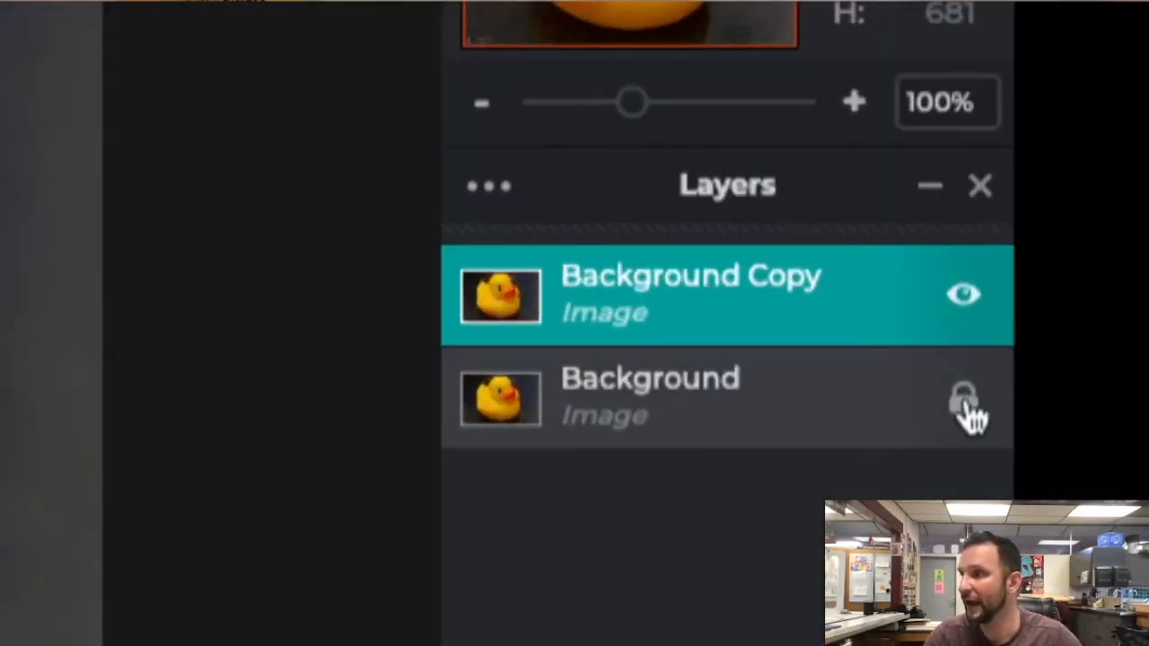
pyautogui.click(965, 410)
pyautogui.click(966, 415)
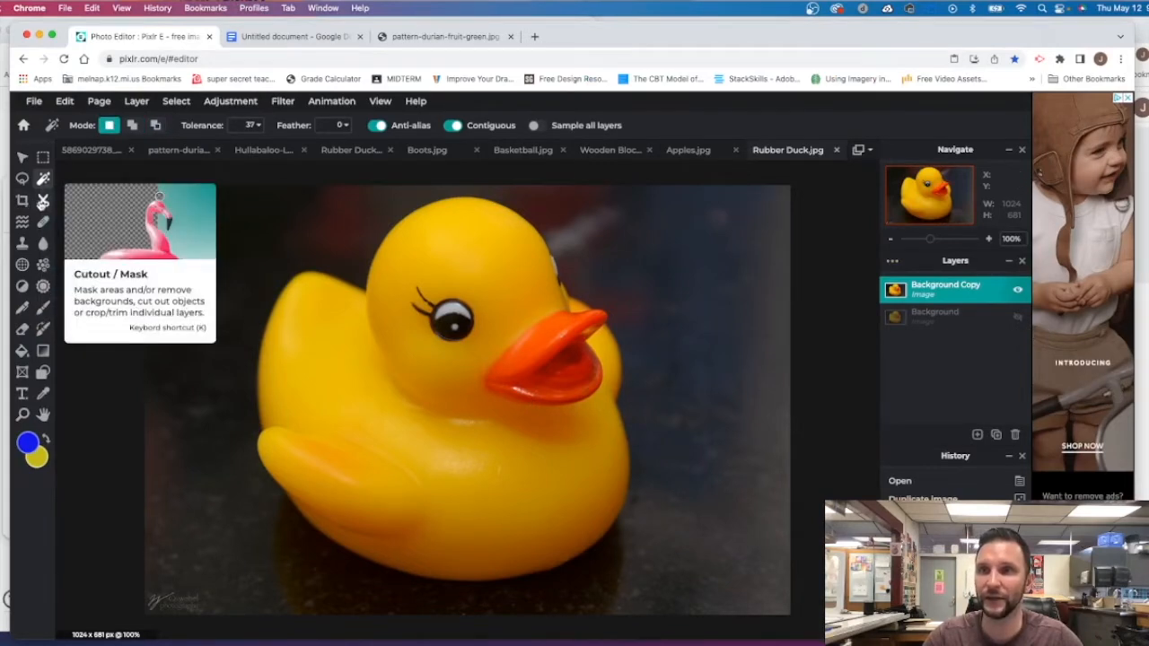
# Activate the Cutout tool with the magic wand mask, try removing the yellow on the duck's head, and undo that removal
pyautogui.click(43, 201)
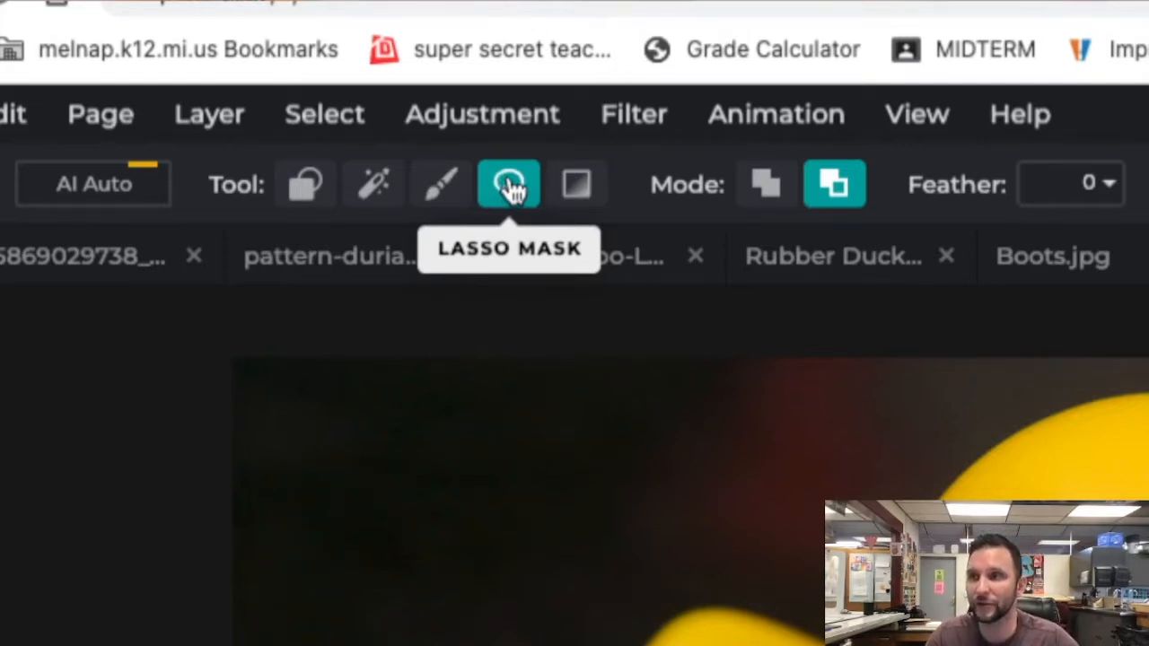
pyautogui.click(385, 193)
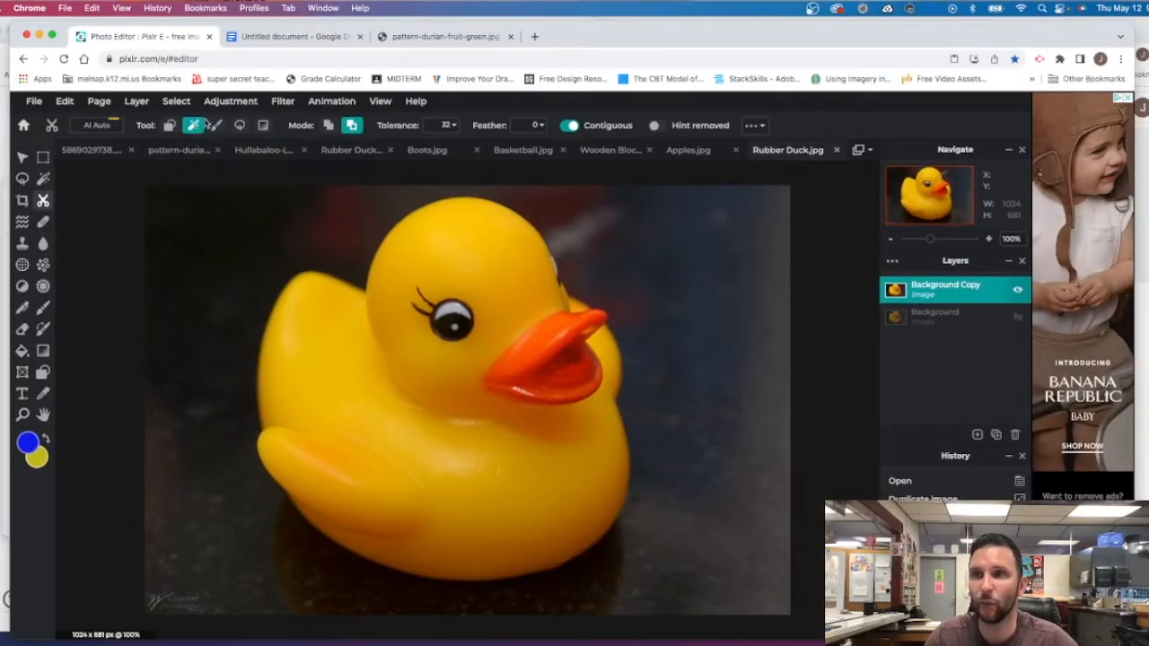
pyautogui.click(452, 247)
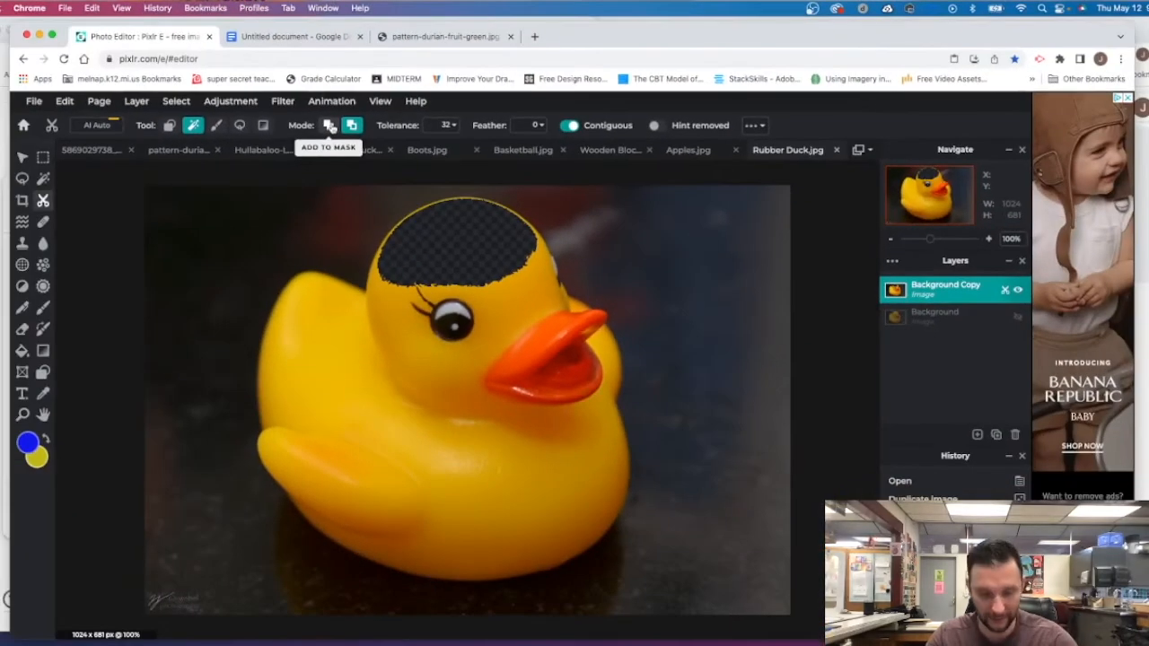
pyautogui.hotkey('ctrl', 'z')
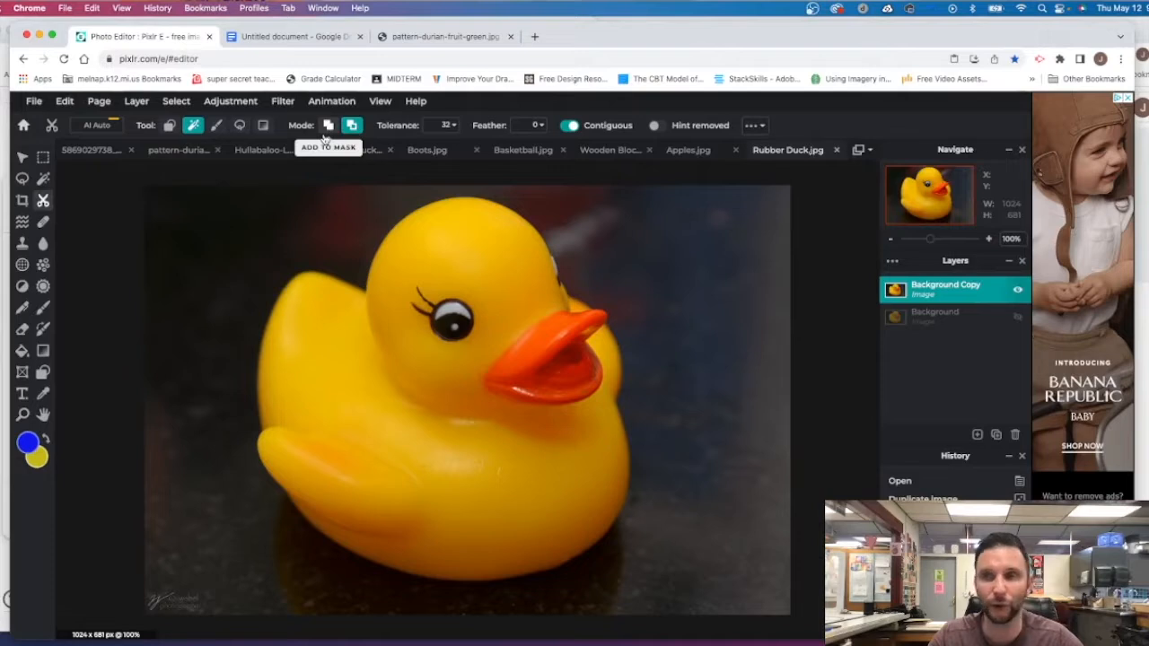
# Switch the wand mask to add mode and add the duck's head, back and chest to the mask
pyautogui.click(329, 127)
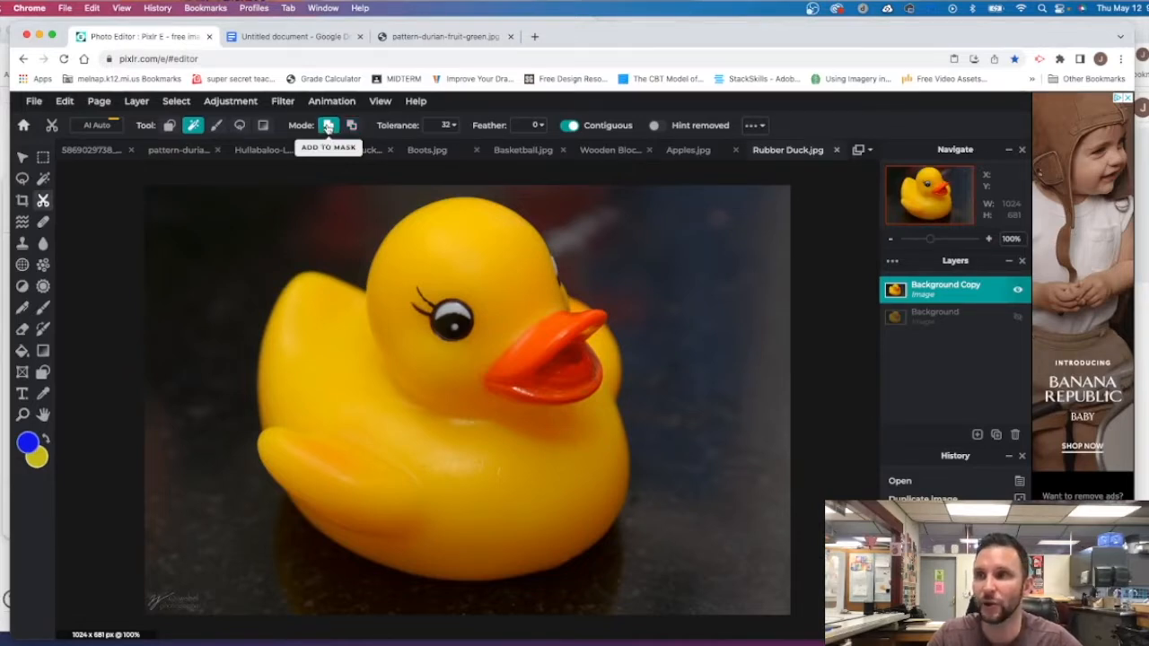
pyautogui.click(474, 256)
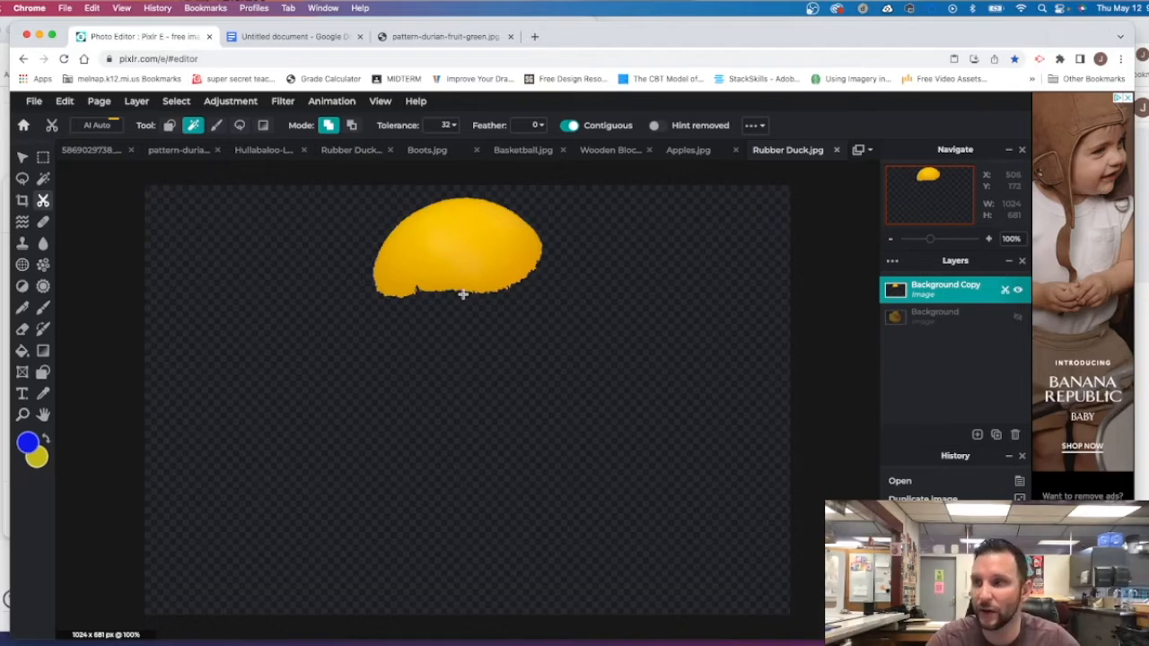
pyautogui.click(464, 293)
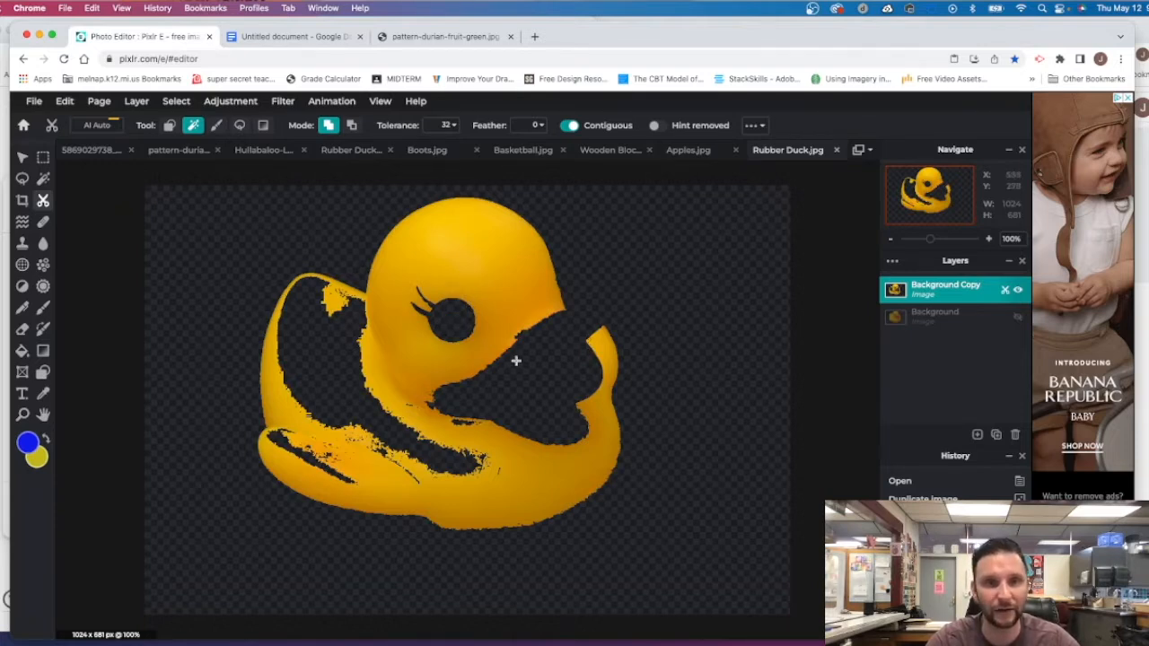
pyautogui.click(333, 356)
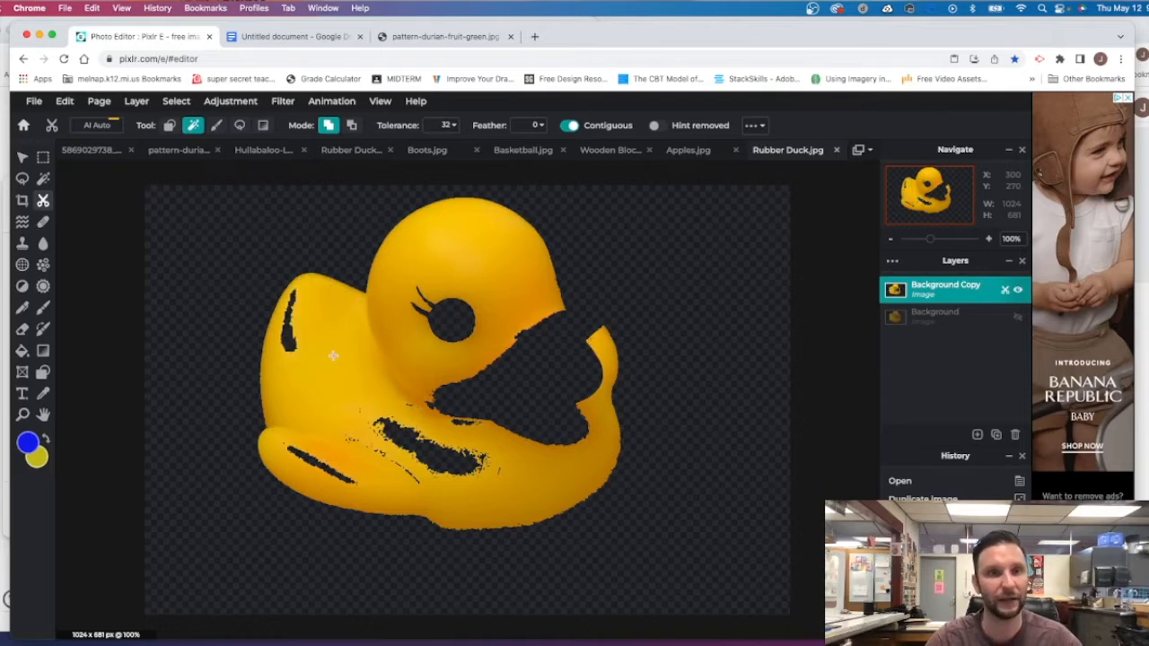
pyautogui.click(445, 455)
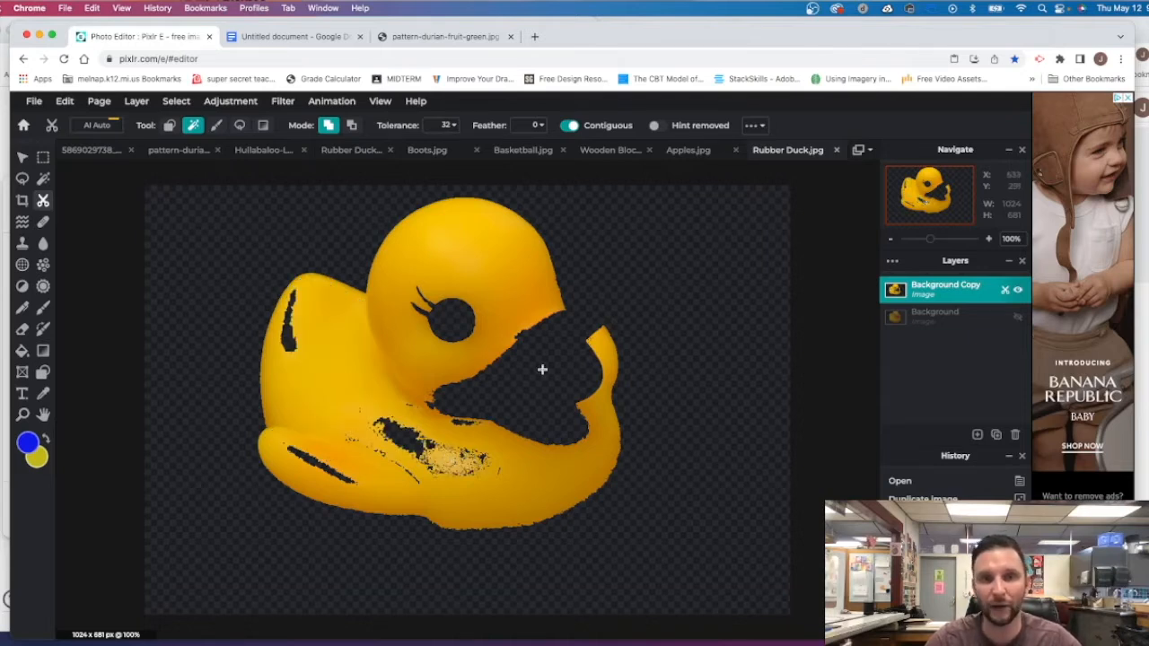
# Add the duck's red and orange beak areas and the shaded yellow area beneath the beak to the wand mask
pyautogui.moveTo(550, 365); pyautogui.dragTo(556, 366)
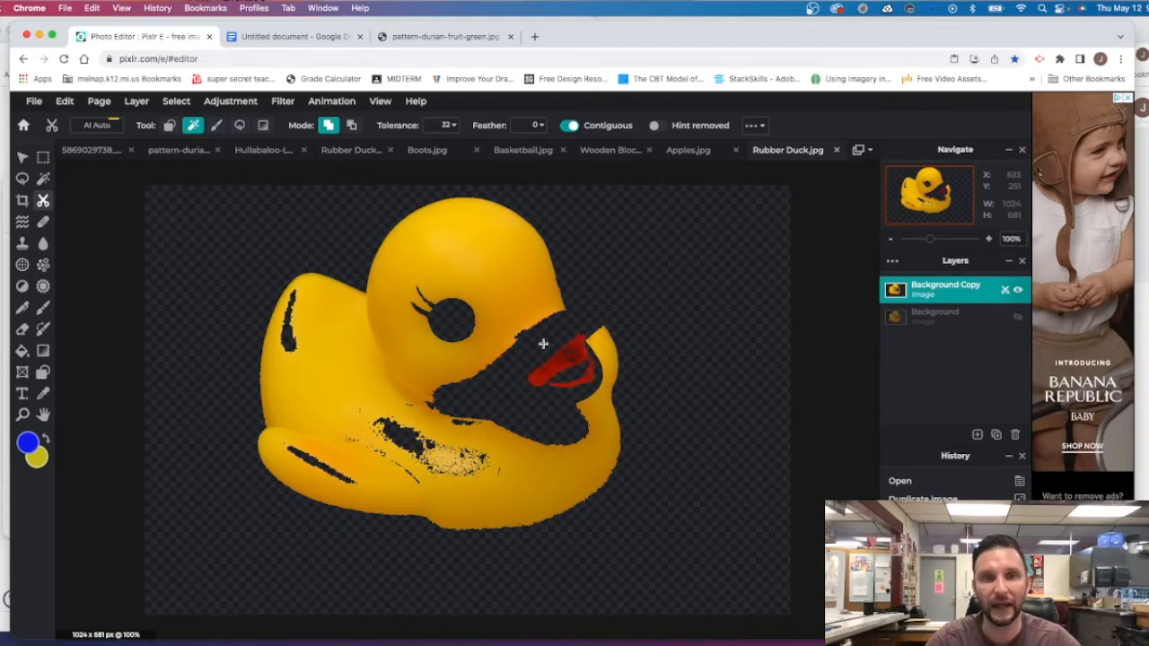
pyautogui.click(541, 339)
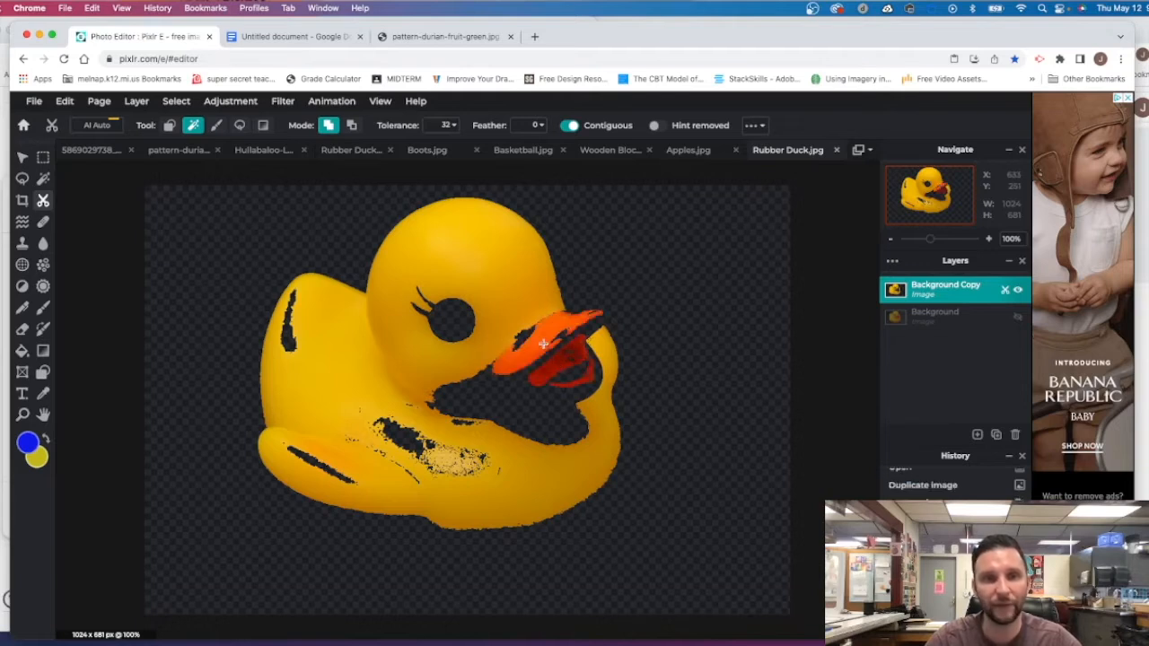
pyautogui.click(487, 378)
pyautogui.click(537, 401)
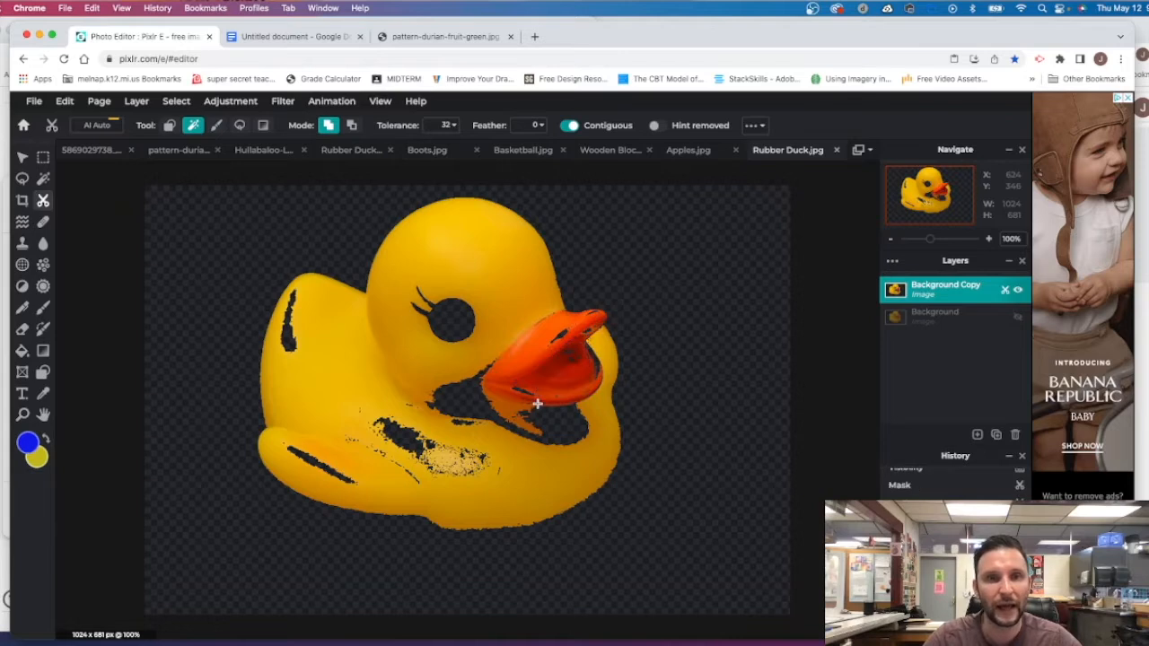
pyautogui.click(554, 416)
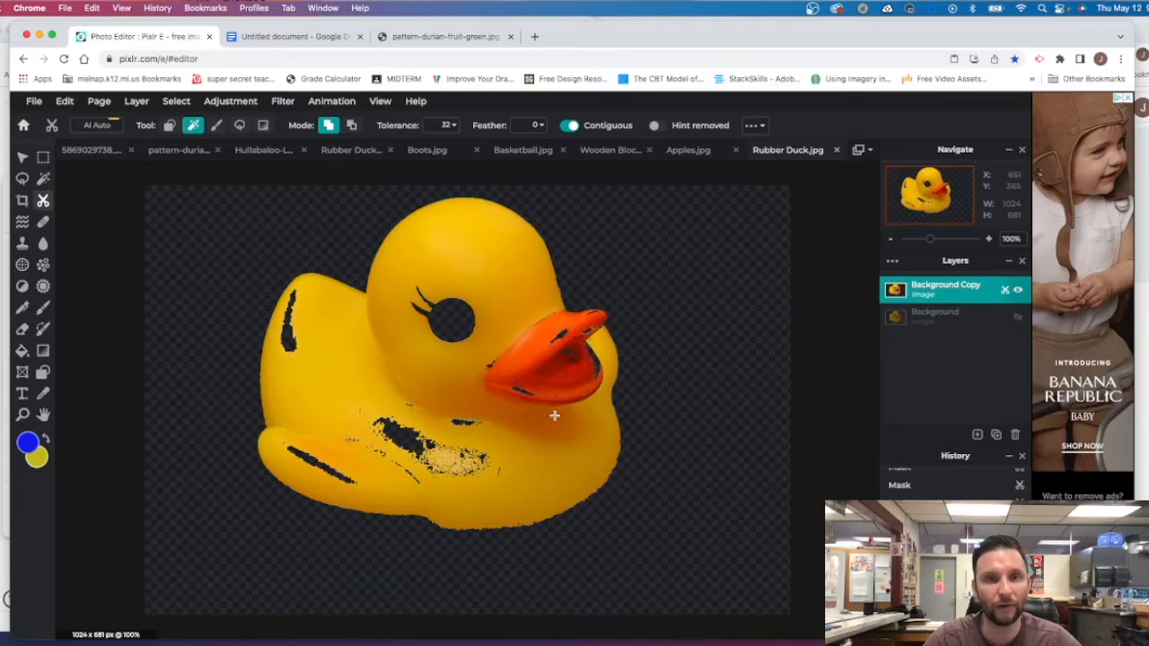
pyautogui.click(482, 423)
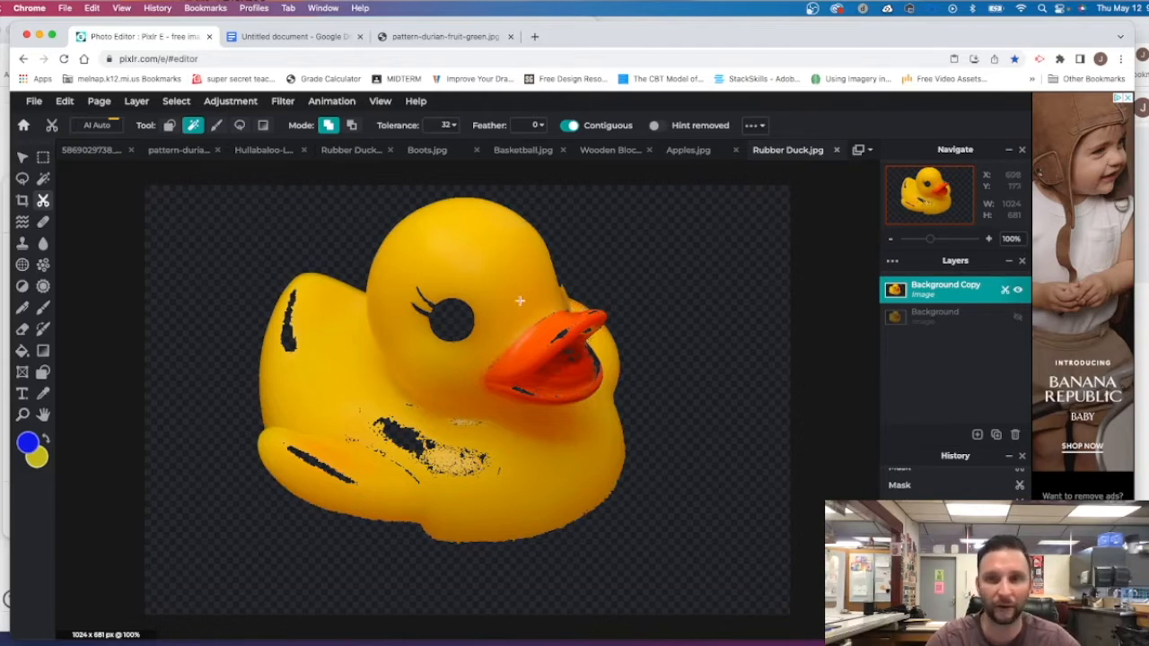
# Add the duck's eye and the remaining large gaps on its chest, wing, tail and lower edge to the wand mask
pyautogui.click(452, 311)
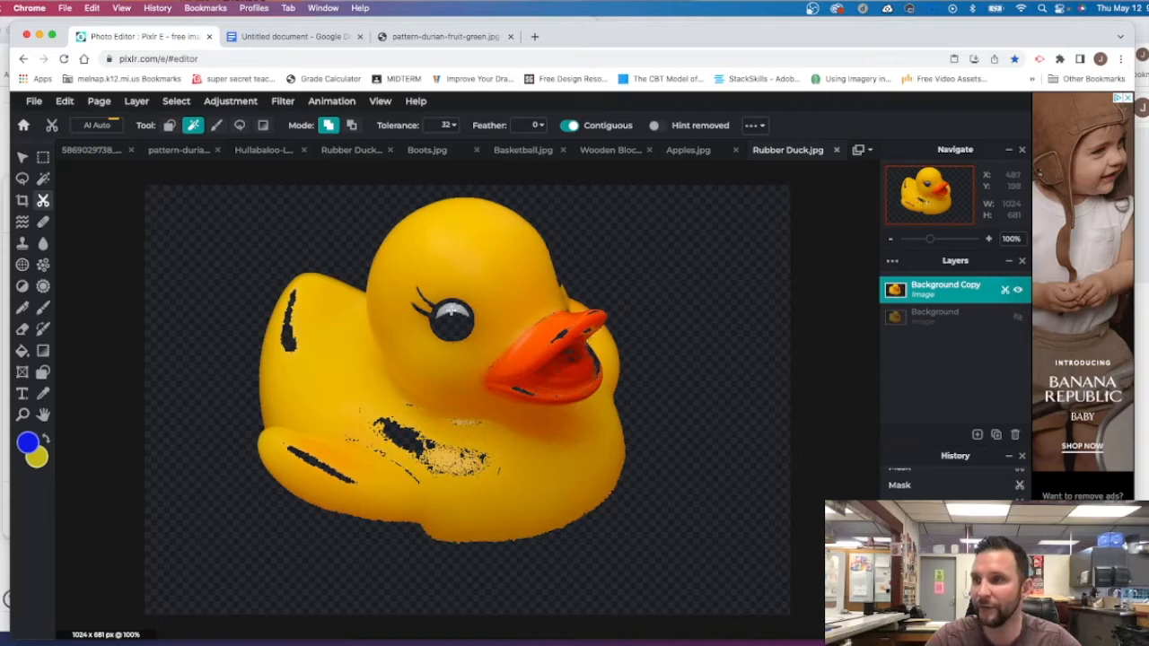
pyautogui.click(470, 307)
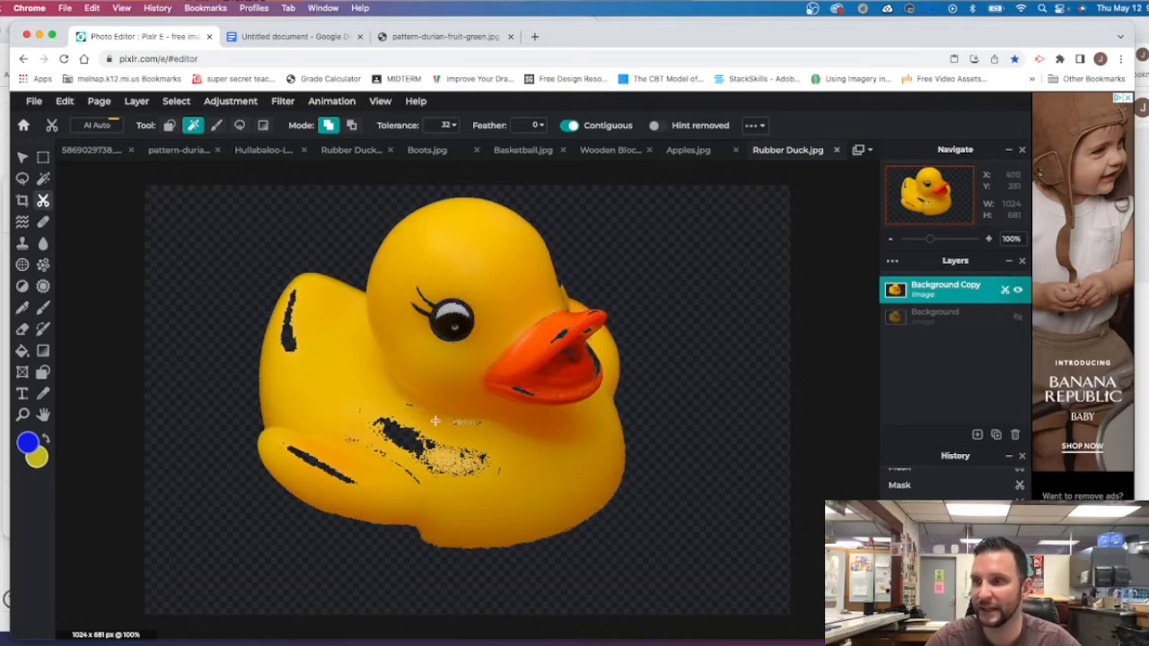
pyautogui.click(404, 437)
pyautogui.click(325, 469)
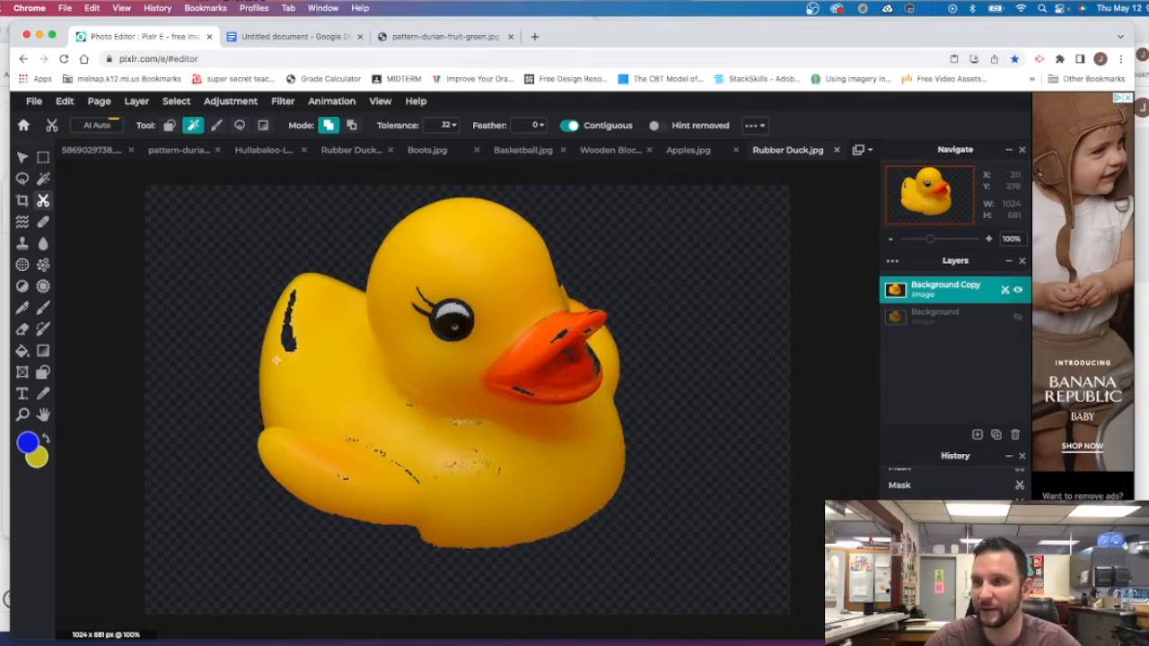
pyautogui.click(286, 330)
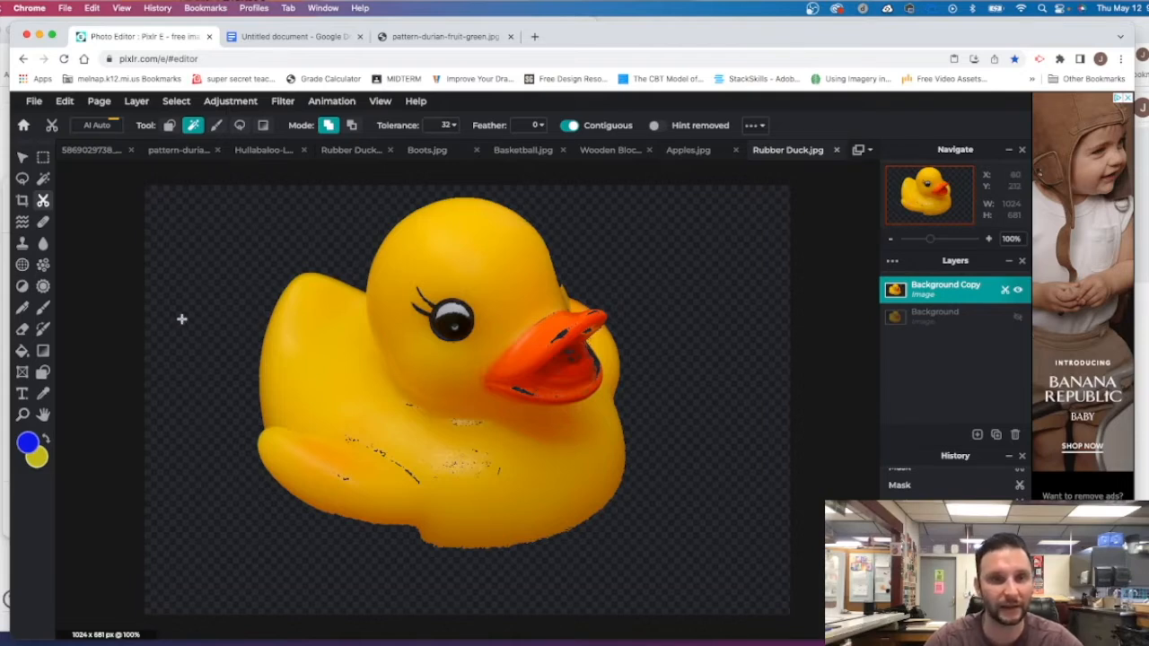
pyautogui.click(406, 531)
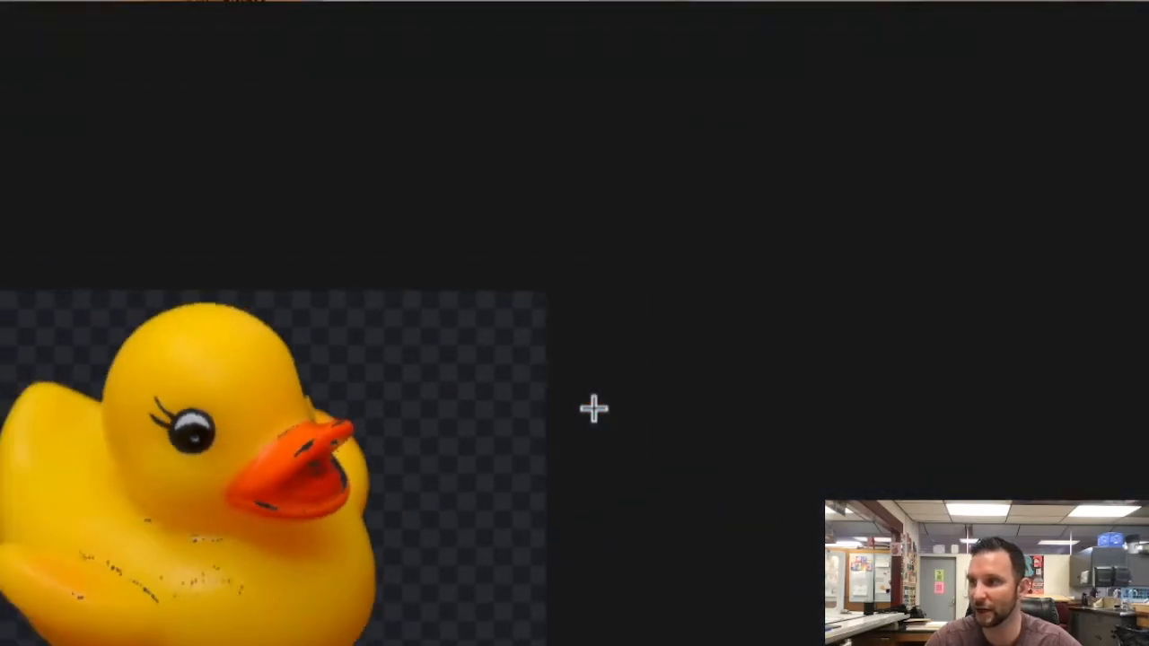
# Restore the small holes along the lower beak and the neck crease below it with the Draw mask brush at size 40
pyautogui.scroll(5, 264, 493)
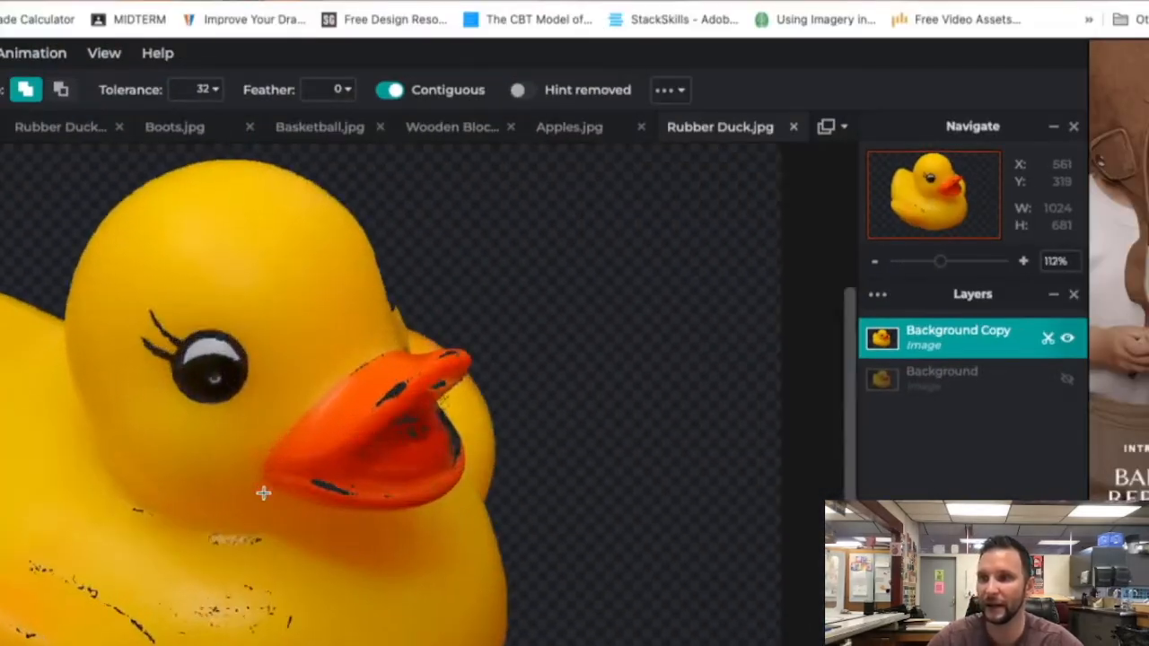
pyautogui.scroll(5, 263, 493)
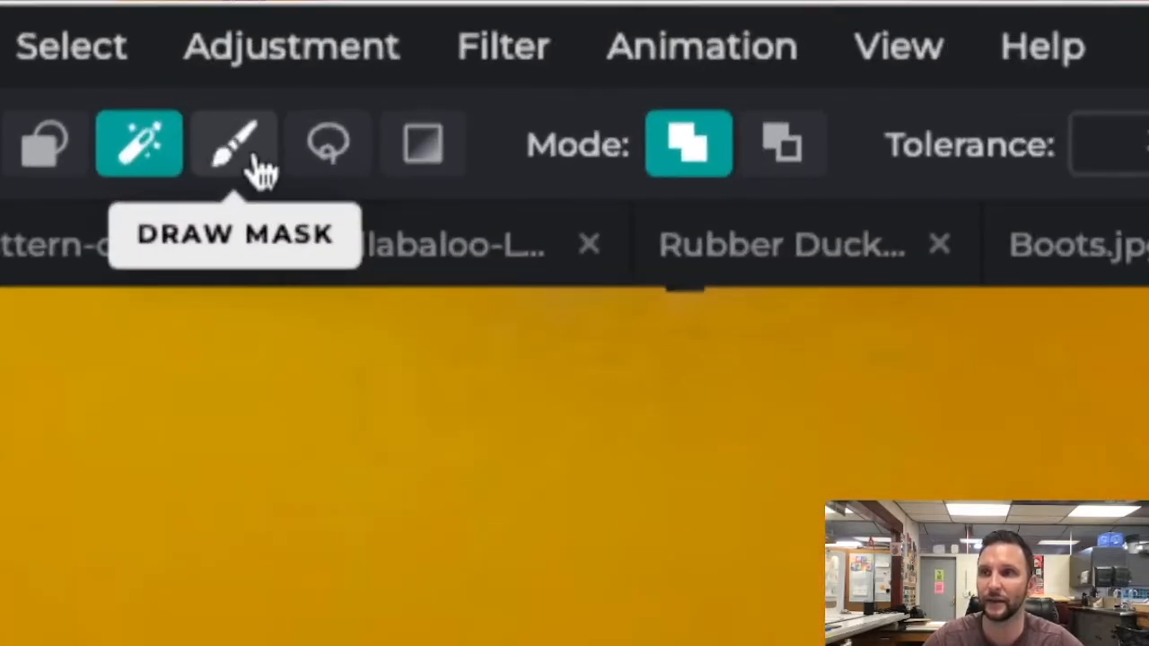
pyautogui.click(237, 146)
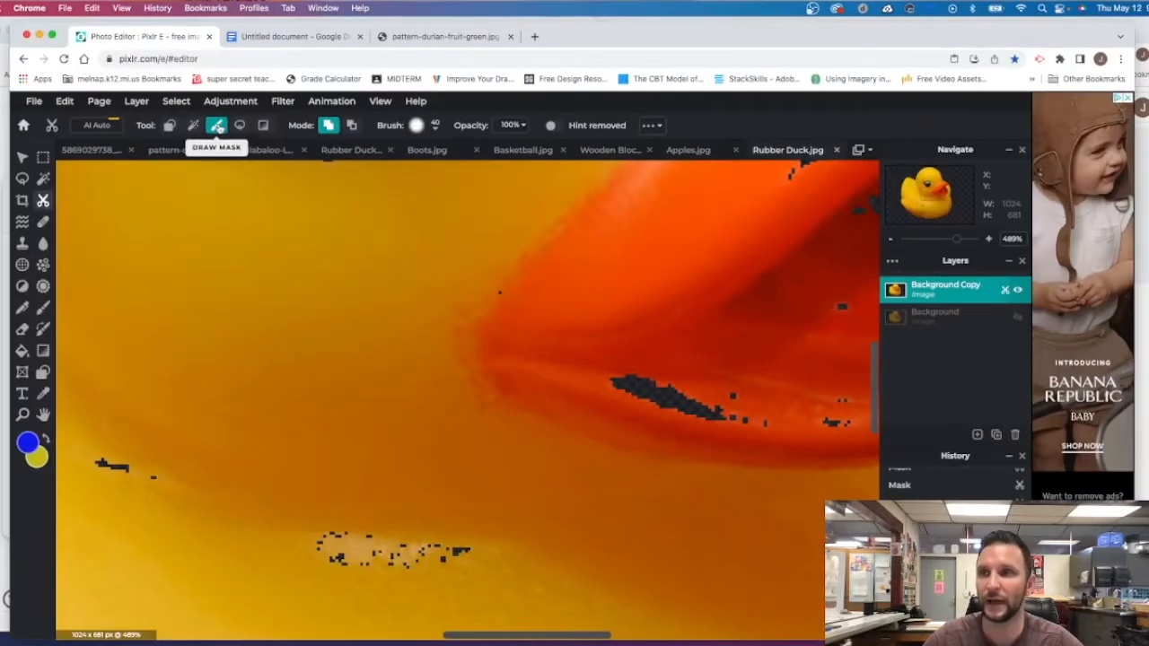
pyautogui.moveTo(741, 419); pyautogui.dragTo(544, 367)
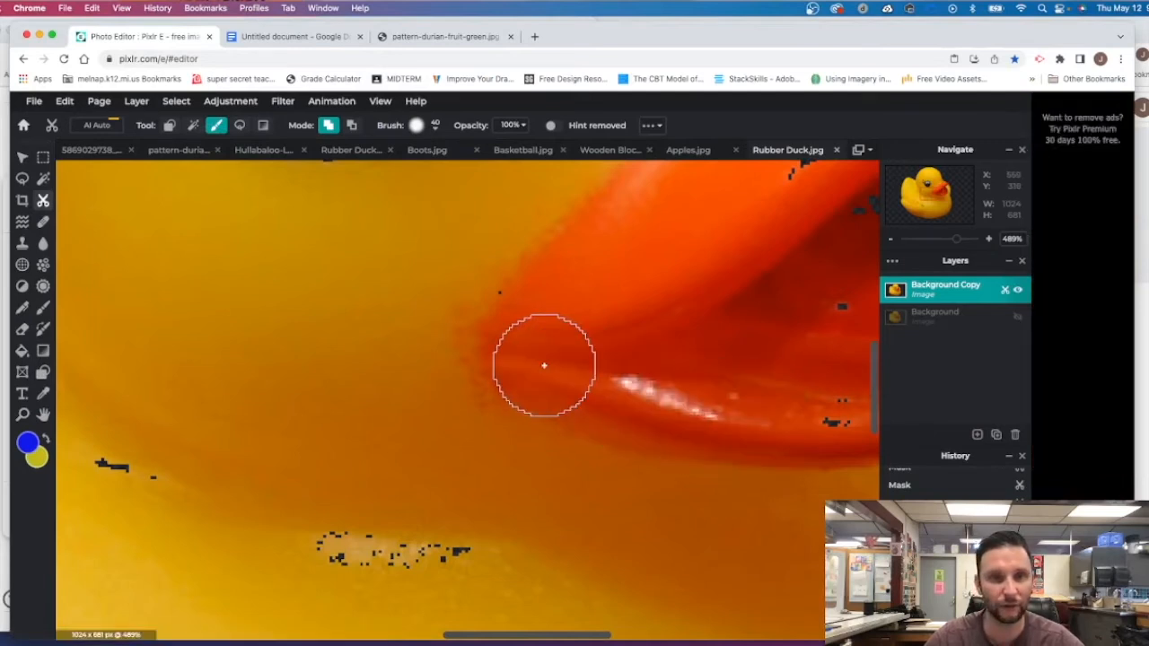
pyautogui.moveTo(475, 551)
pyautogui.mouseDown()
pyautogui.moveTo(385, 569)
pyautogui.moveTo(275, 541)
pyautogui.mouseUp()
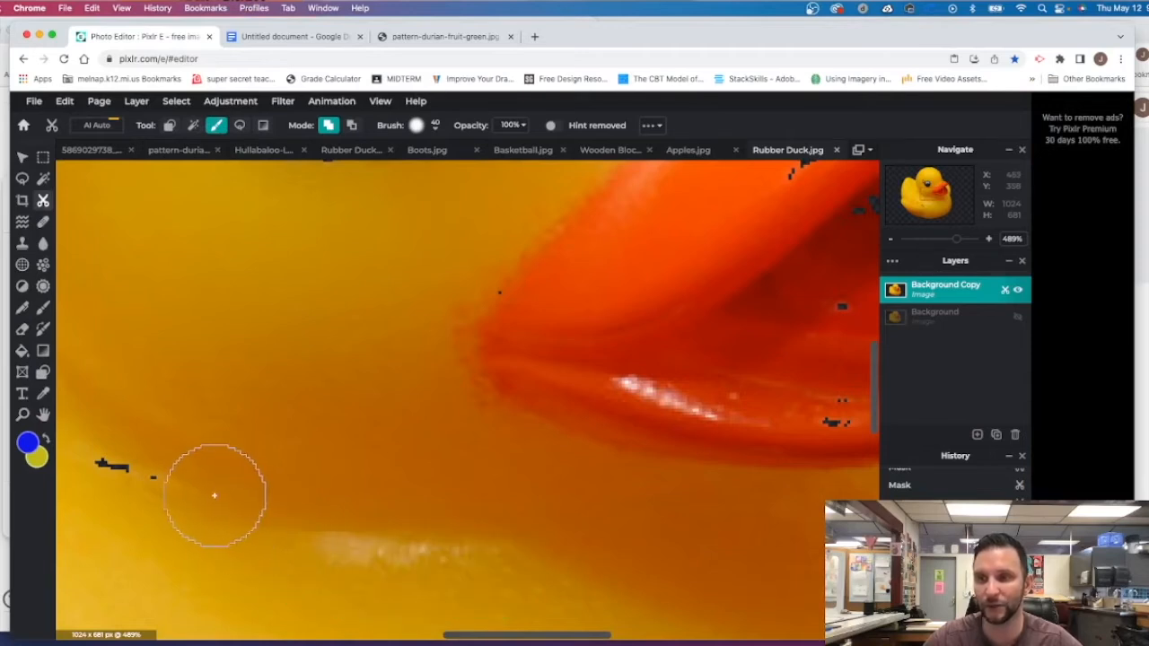
pyautogui.moveTo(240, 491); pyautogui.dragTo(90, 441)
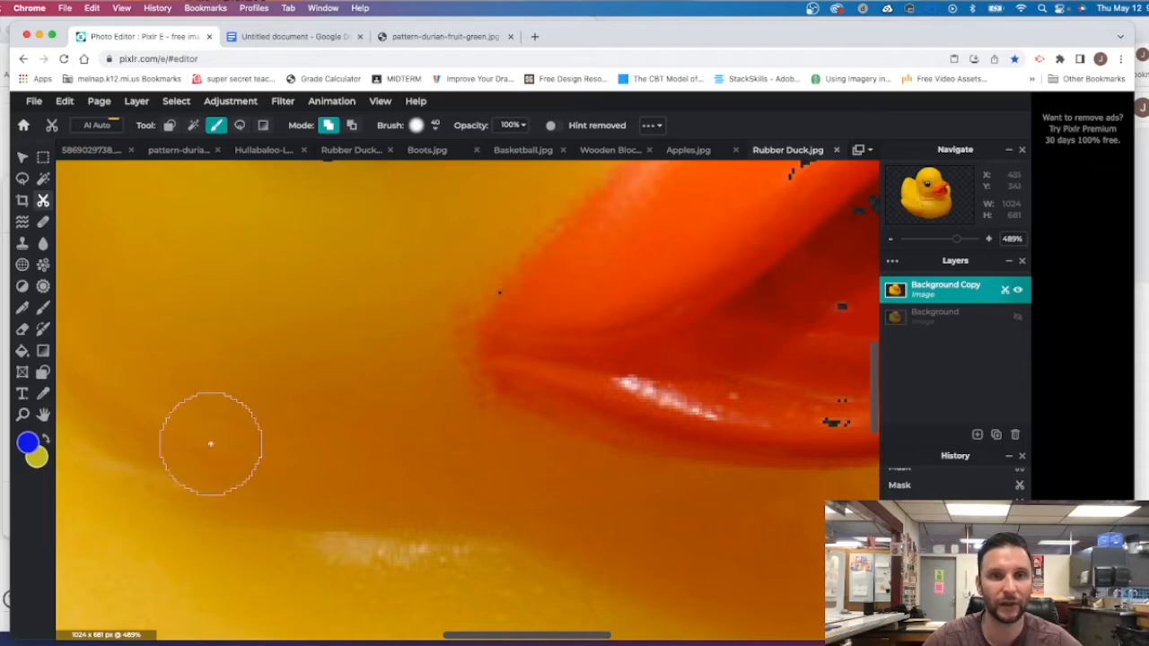
# Paint back the missing spots around the eye, the eyelashes and the inside of the beak with the Draw mask brush
pyautogui.scroll(-5, 499, 414)
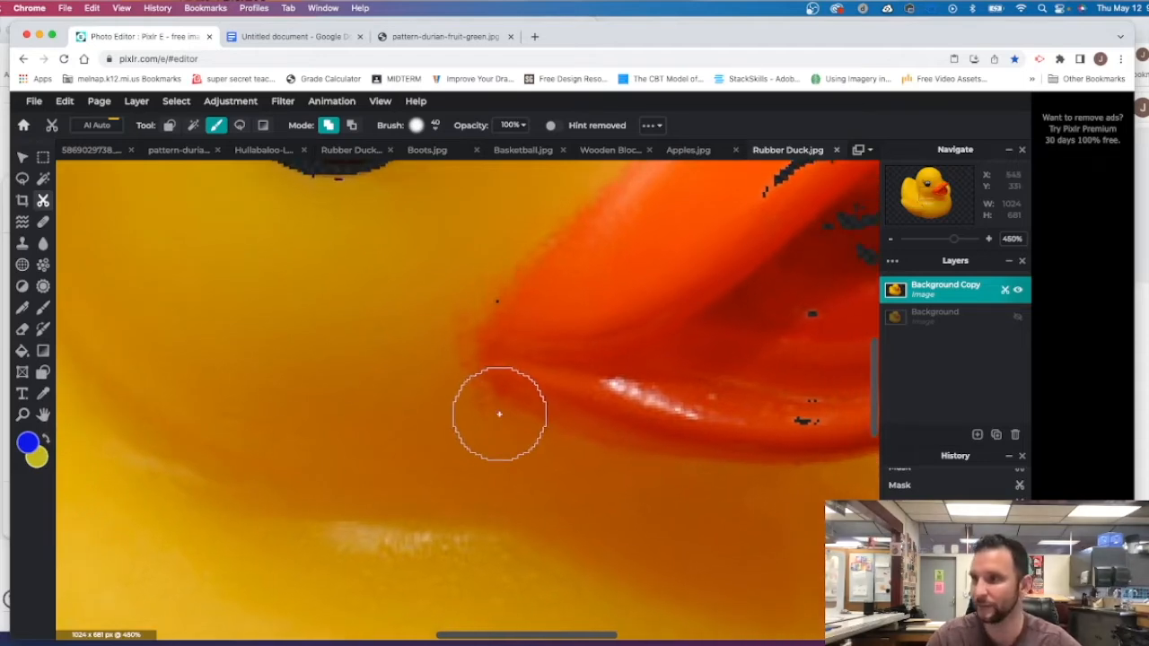
pyautogui.scroll(-5, 499, 414)
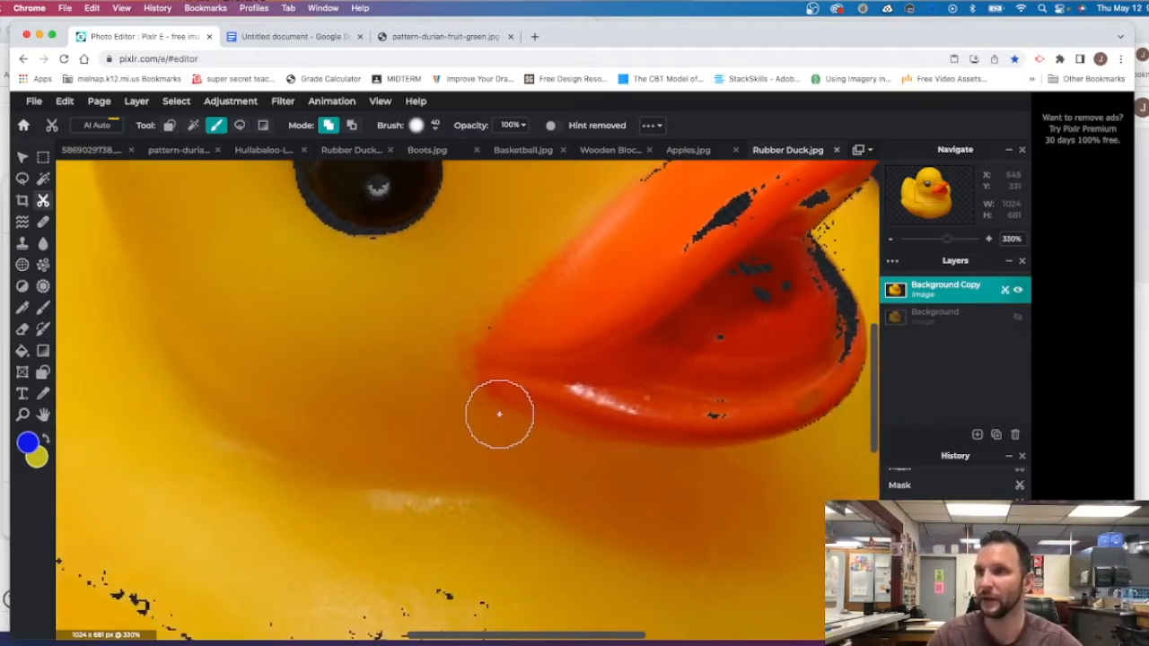
pyautogui.scroll(3, 325, 223)
pyautogui.scroll(3, 325, 223)
pyautogui.scroll(-4, 321, 223)
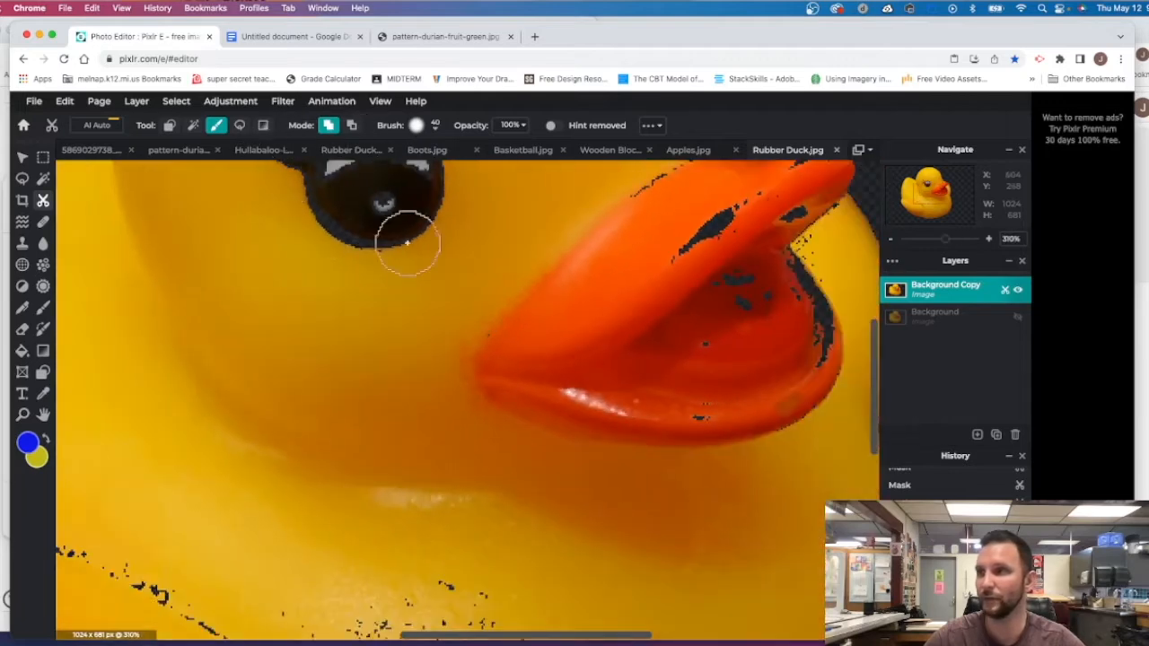
pyautogui.moveTo(872, 359)
pyautogui.mouseDown()
pyautogui.moveTo(872, 306)
pyautogui.moveTo(872, 317)
pyautogui.mouseUp()
pyautogui.moveTo(384, 337)
pyautogui.mouseDown()
pyautogui.moveTo(337, 289)
pyautogui.moveTo(295, 334)
pyautogui.moveTo(357, 396)
pyautogui.moveTo(474, 372)
pyautogui.moveTo(431, 304)
pyautogui.moveTo(363, 279)
pyautogui.moveTo(351, 356)
pyautogui.mouseUp()
pyautogui.moveTo(321, 307)
pyautogui.mouseDown()
pyautogui.moveTo(244, 282)
pyautogui.moveTo(236, 255)
pyautogui.moveTo(311, 291)
pyautogui.moveTo(268, 239)
pyautogui.mouseUp()
pyautogui.moveTo(739, 385)
pyautogui.mouseDown()
pyautogui.moveTo(679, 438)
pyautogui.moveTo(733, 421)
pyautogui.moveTo(773, 481)
pyautogui.moveTo(676, 518)
pyautogui.moveTo(707, 576)
pyautogui.moveTo(814, 542)
pyautogui.moveTo(840, 483)
pyautogui.moveTo(811, 426)
pyautogui.moveTo(775, 392)
pyautogui.moveTo(791, 363)
pyautogui.moveTo(816, 365)
pyautogui.moveTo(659, 326)
pyautogui.mouseUp()
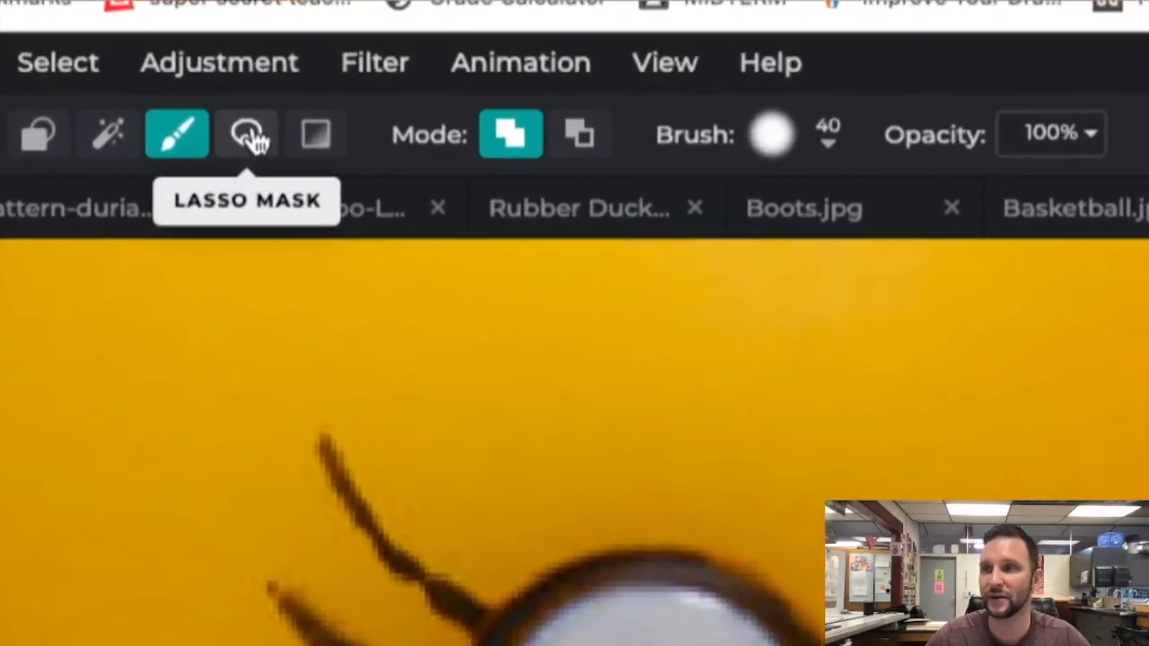
# Restore the missing spots along the beak's upper edge and tip by outlining them with the Lasso mask
pyautogui.click(248, 136)
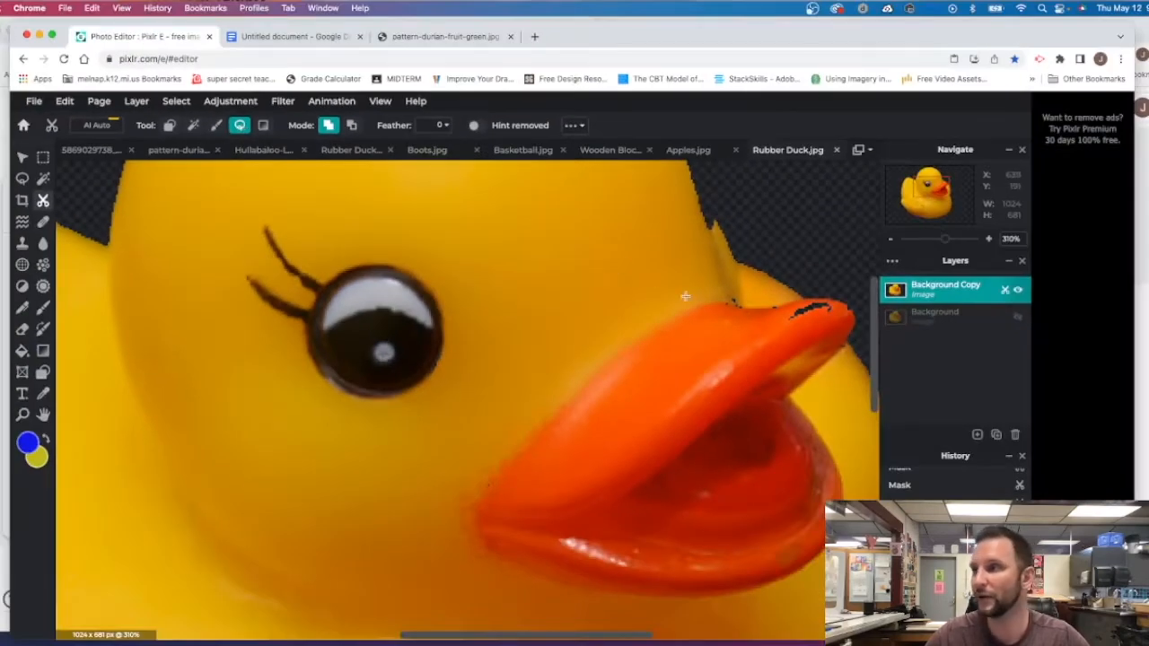
pyautogui.moveTo(750, 310); pyautogui.dragTo(837, 304)
pyautogui.scroll(-4, 817, 359)
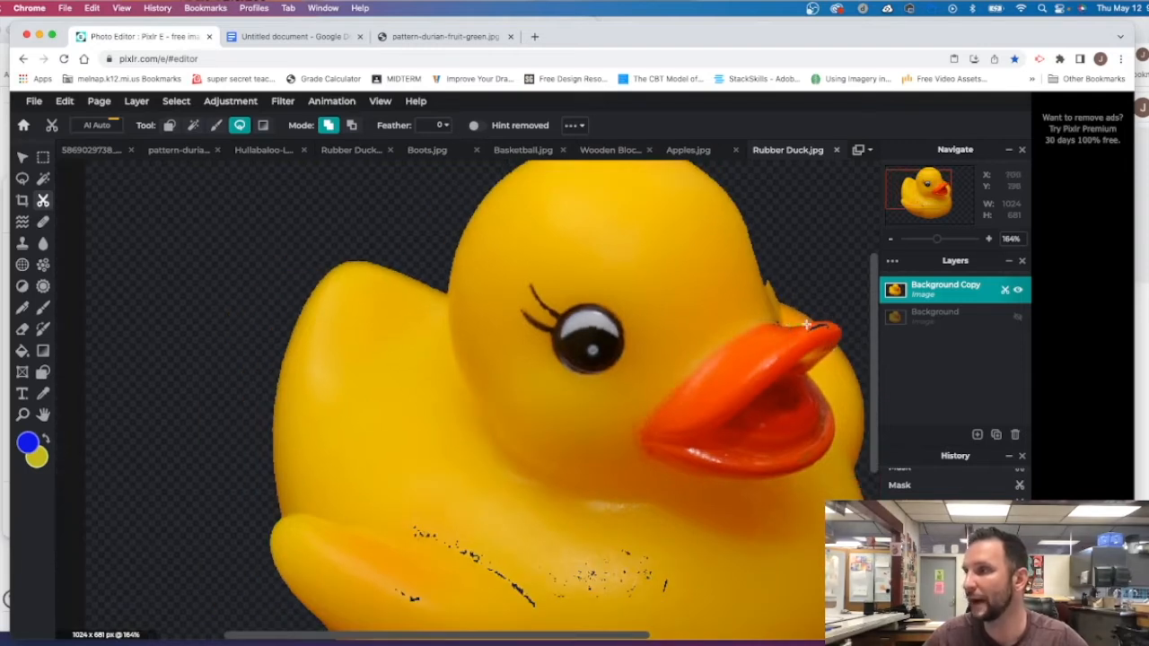
pyautogui.moveTo(823, 321)
pyautogui.mouseDown()
pyautogui.moveTo(837, 324)
pyautogui.moveTo(827, 356)
pyautogui.moveTo(782, 327)
pyautogui.mouseUp()
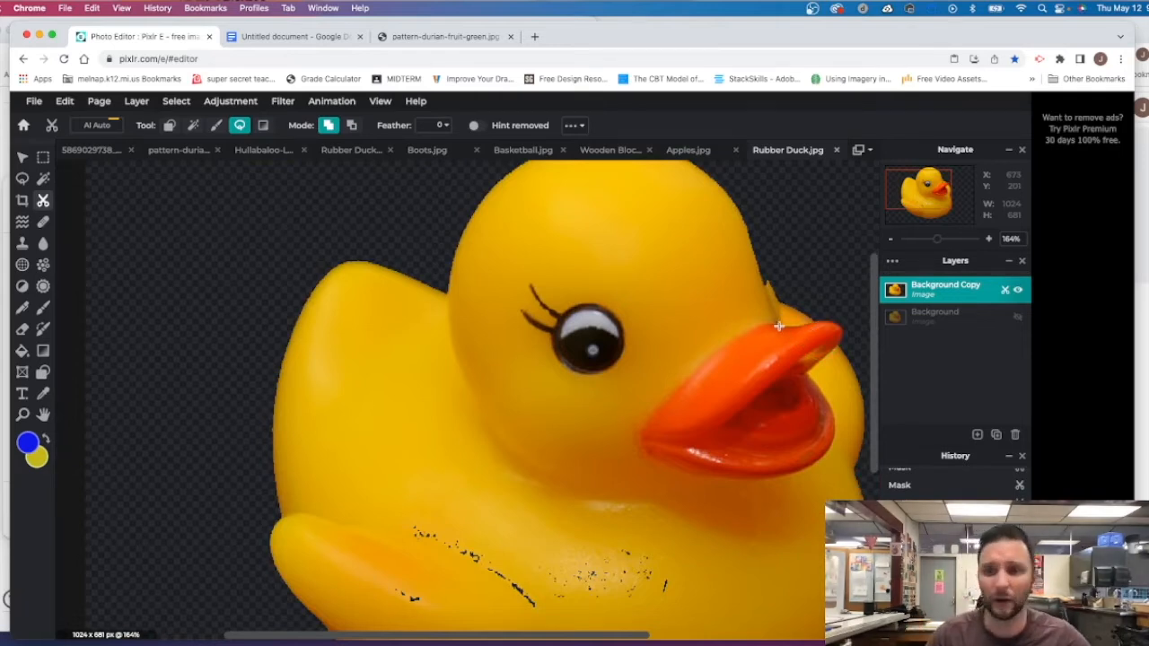
pyautogui.scroll(-3, 648, 392)
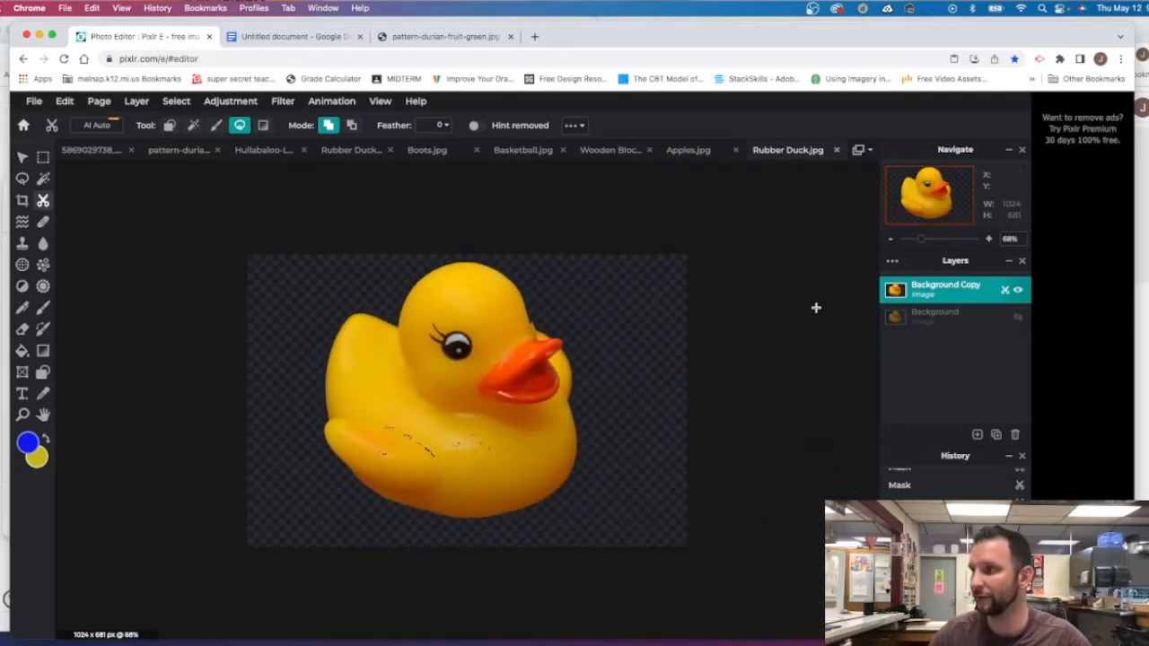
# Restore the remaining gaps along the wing crease and chest by outlining them with the Lasso mask, and switch back to the Draw mask
pyautogui.moveTo(918, 239); pyautogui.dragTo(934, 239)
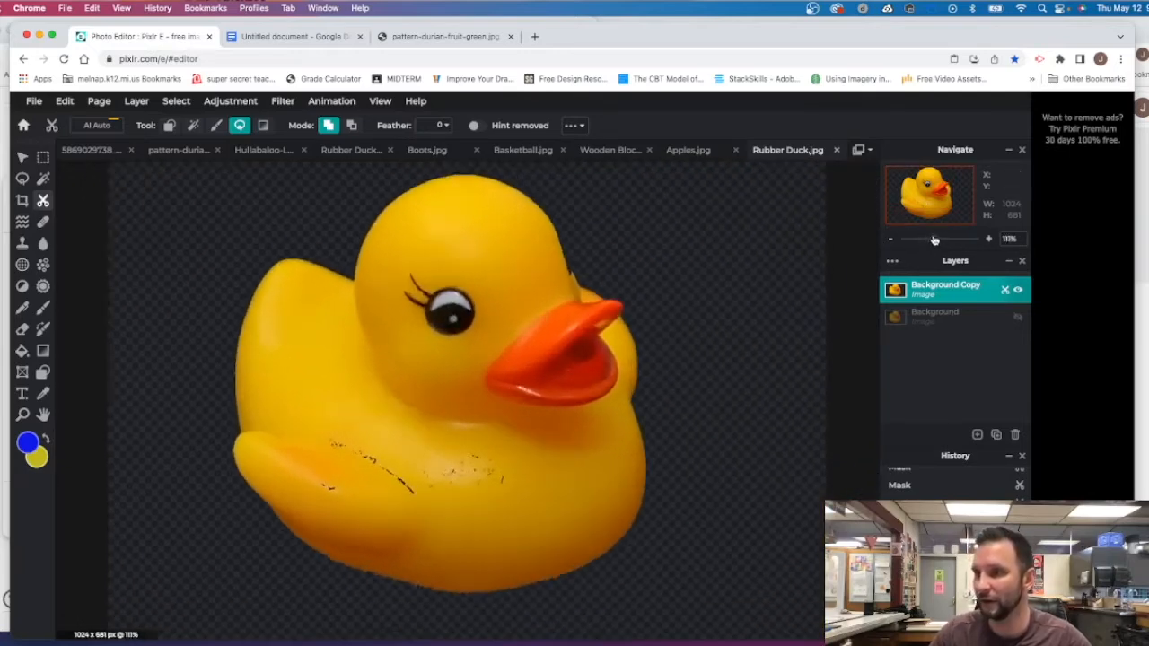
pyautogui.moveTo(319, 426)
pyautogui.mouseDown()
pyautogui.moveTo(292, 472)
pyautogui.moveTo(302, 519)
pyautogui.moveTo(383, 554)
pyautogui.moveTo(513, 547)
pyautogui.mouseUp()
pyautogui.moveTo(593, 492); pyautogui.dragTo(593, 486)
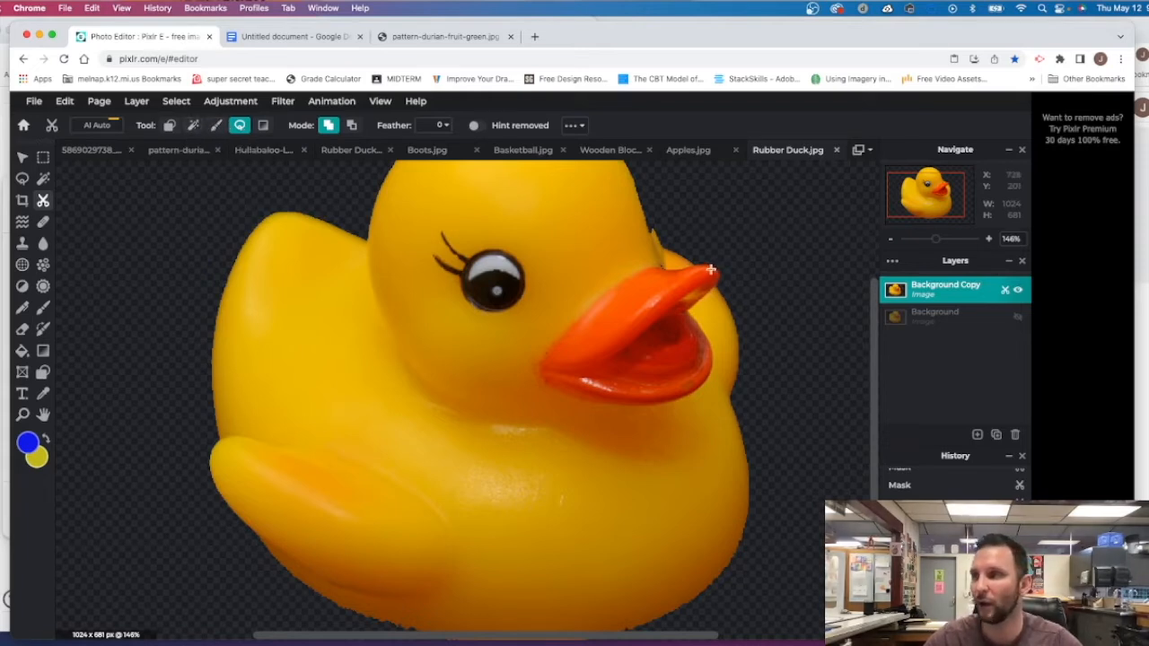
pyautogui.click(217, 126)
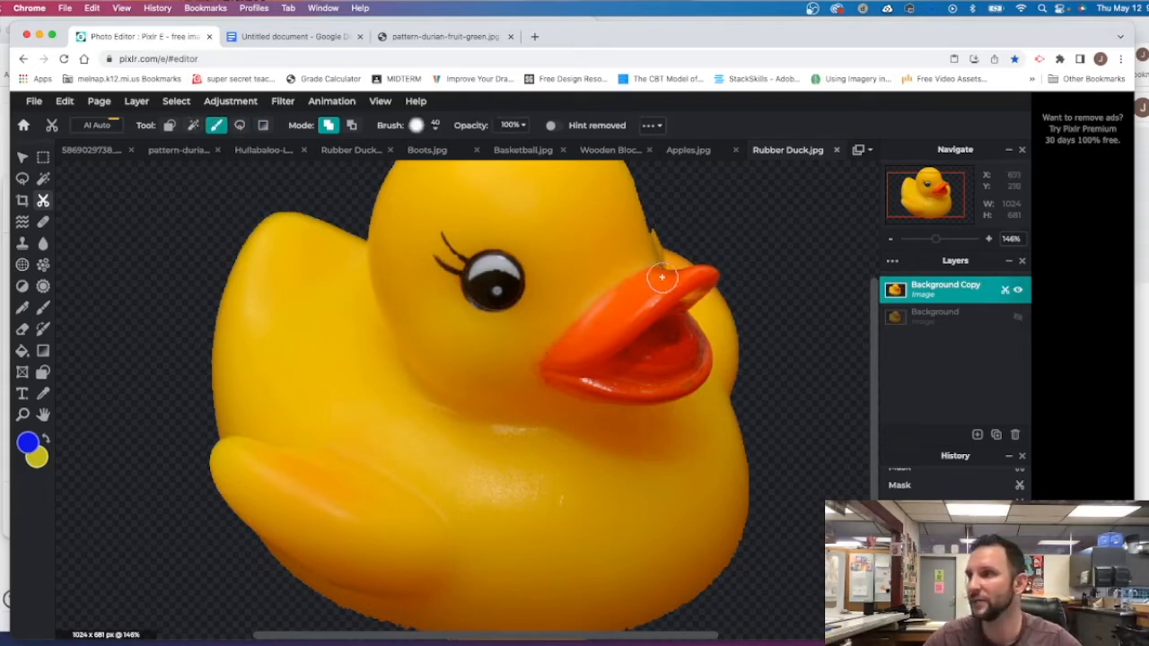
pyautogui.scroll(-8, 642, 237)
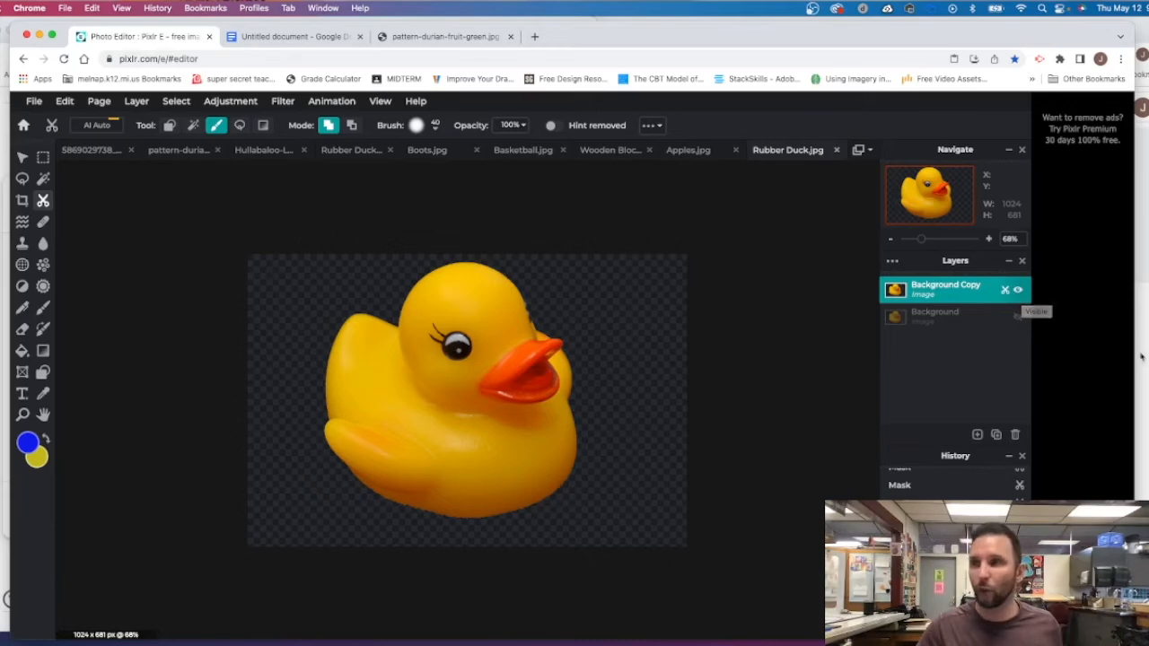
# Look through the open Apples, Wooden Blocks, Basketball and Boots images for objects to cut out, and return to Rubber Duck.jpg
pyautogui.click(691, 151)
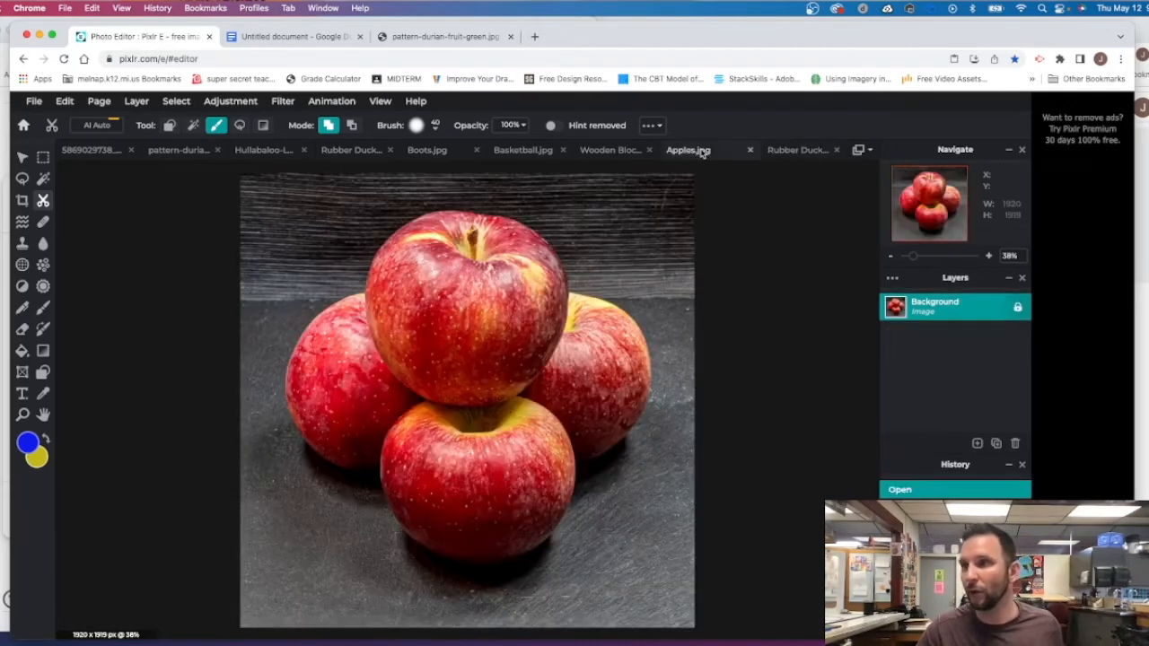
pyautogui.click(597, 150)
pyautogui.click(516, 151)
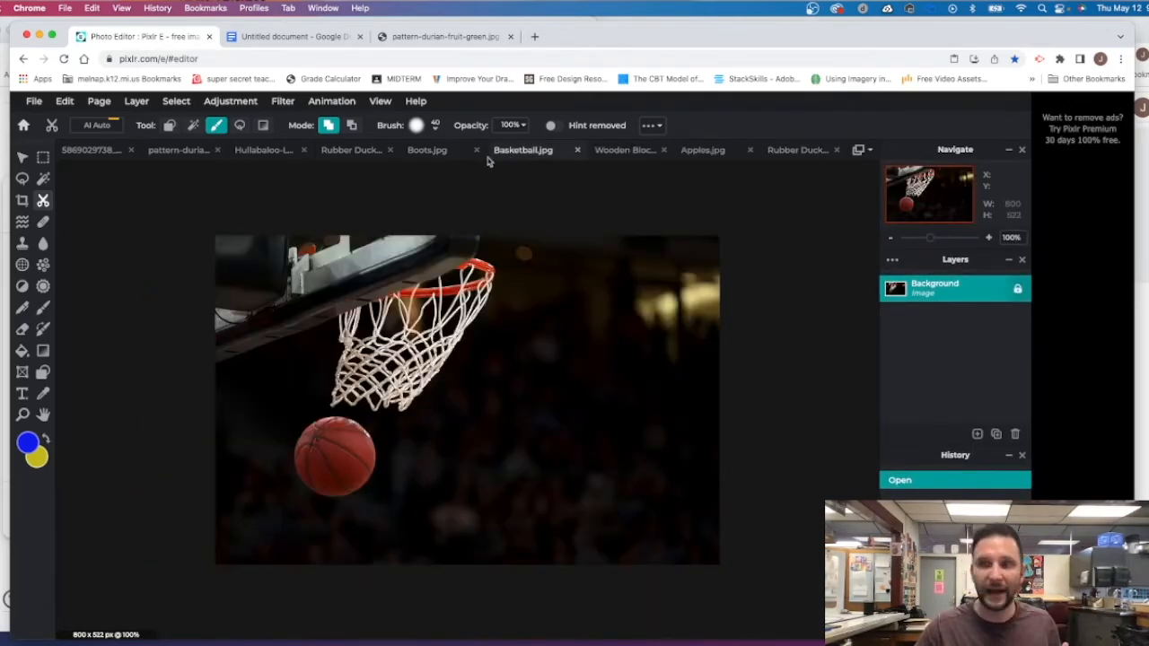
pyautogui.click(432, 150)
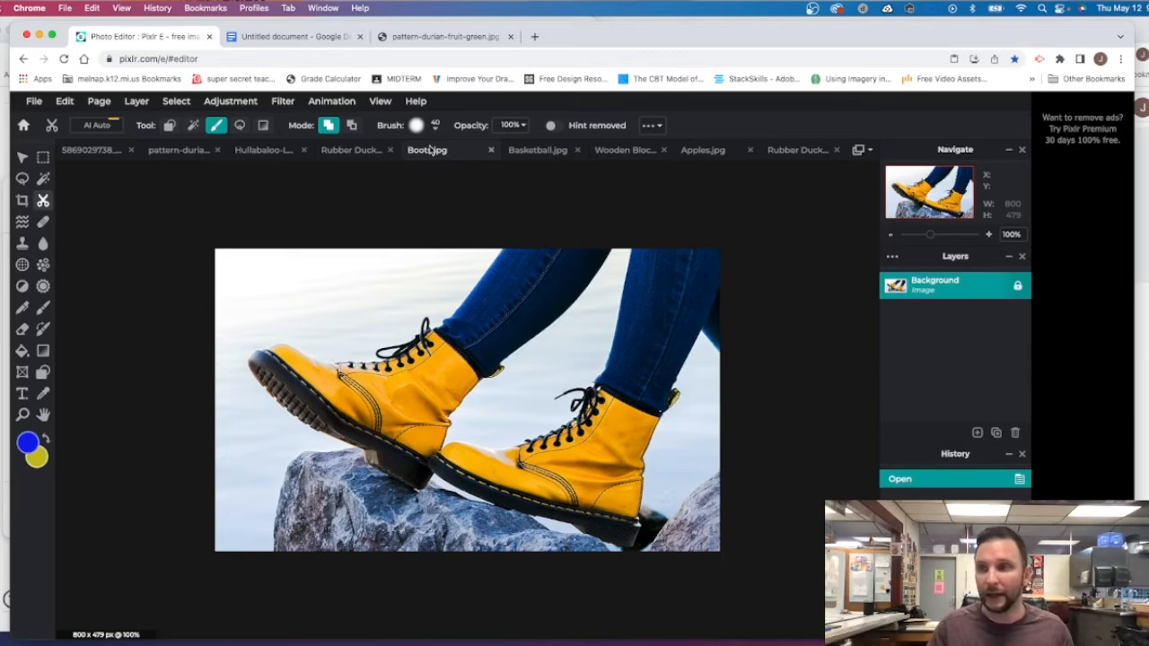
pyautogui.click(546, 152)
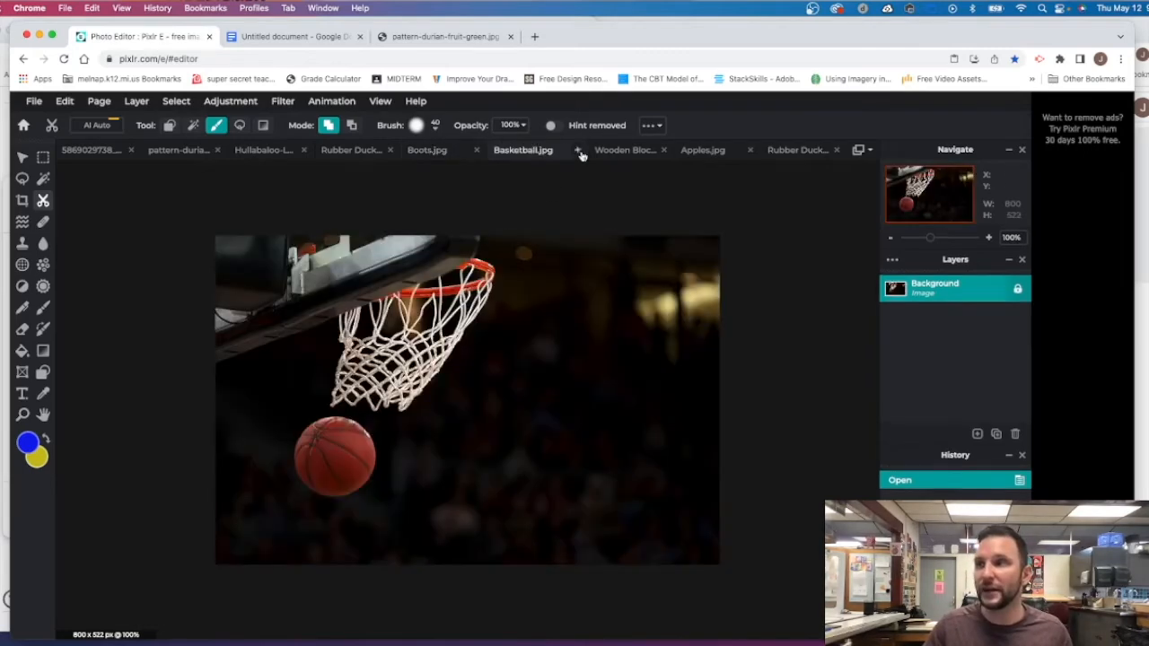
pyautogui.click(620, 151)
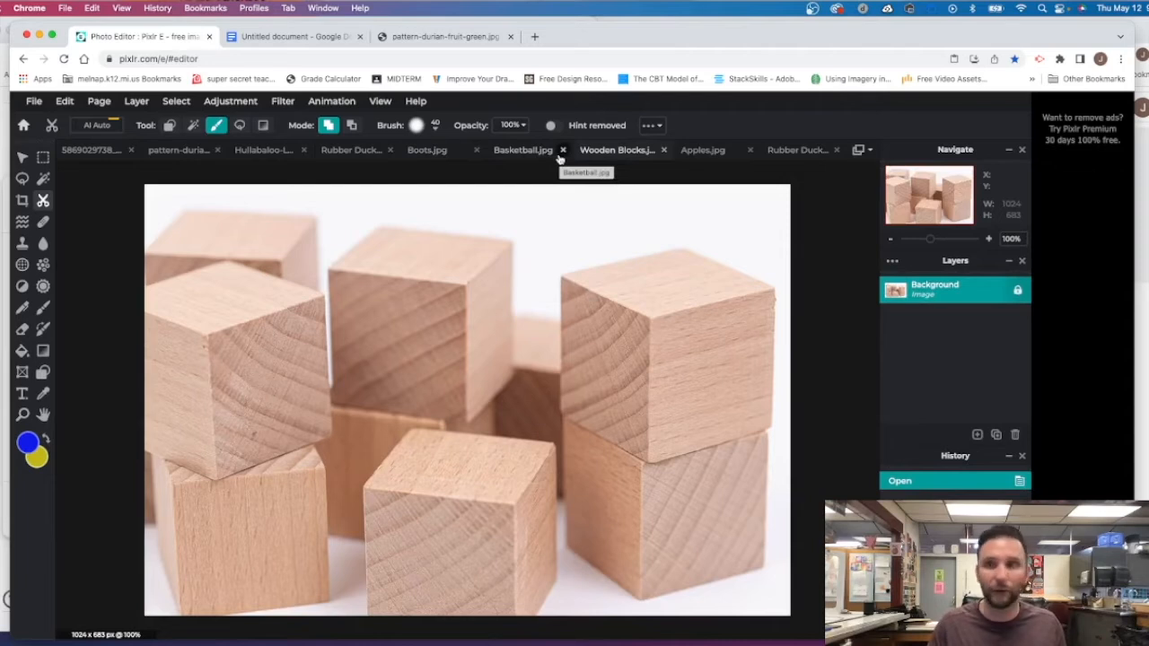
pyautogui.click(791, 151)
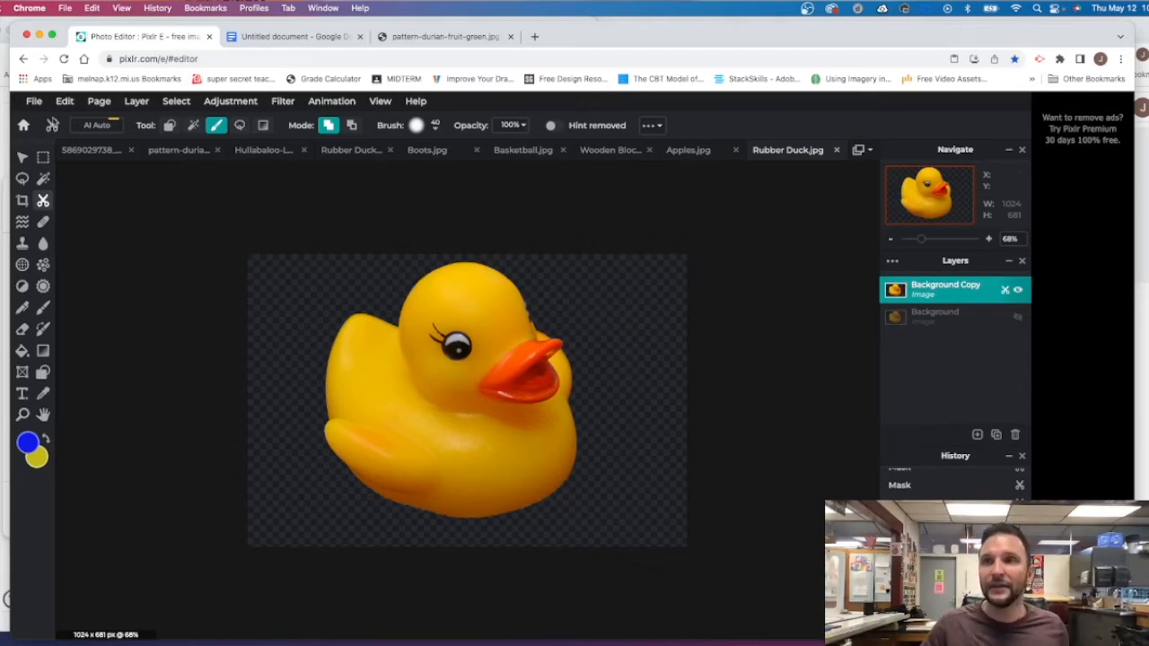
# Compare the JPG and PXZ save formats, and save the cut-out duck to the Desktop as the PNG file Rubber Duck.png
pyautogui.click(34, 101)
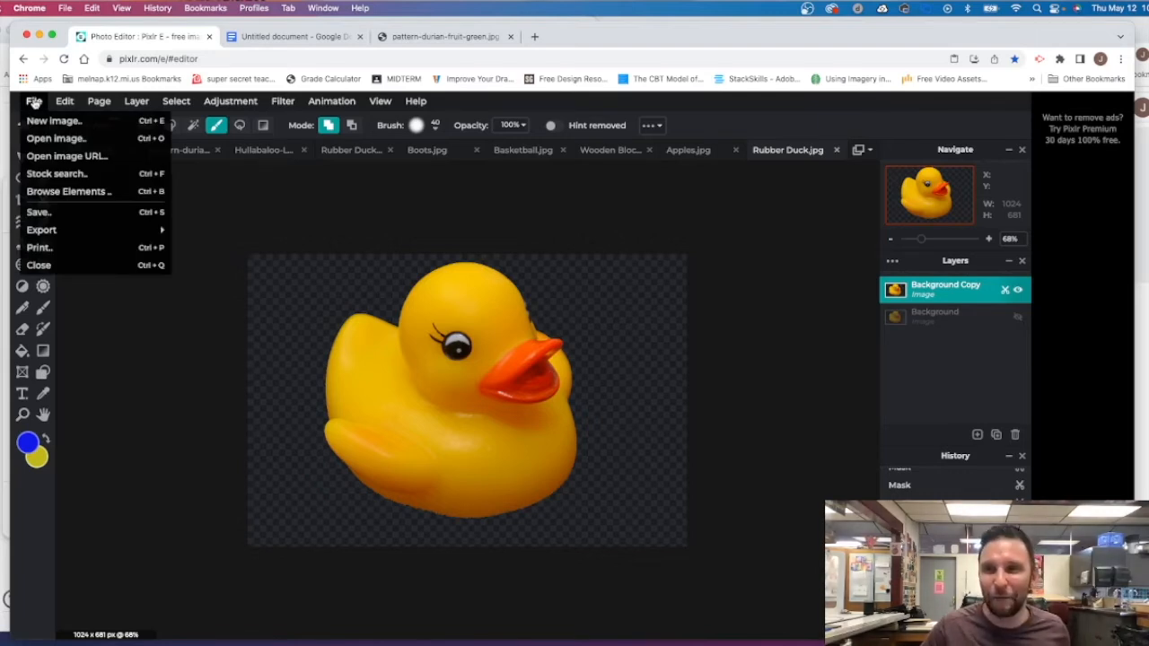
pyautogui.click(40, 212)
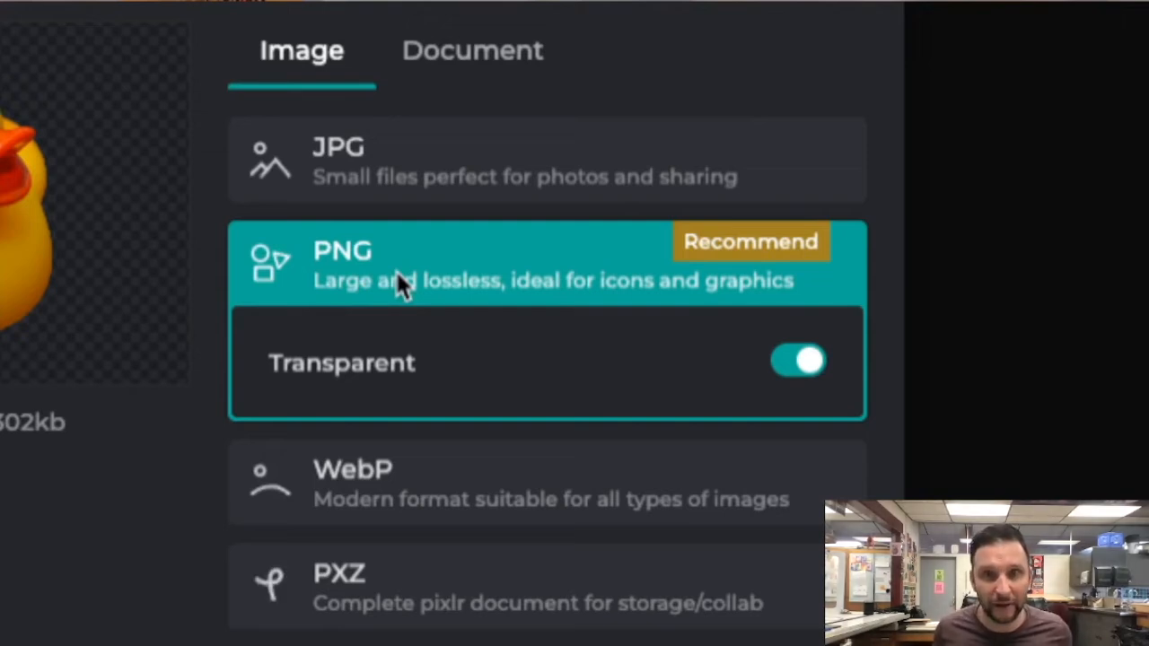
pyautogui.click(384, 183)
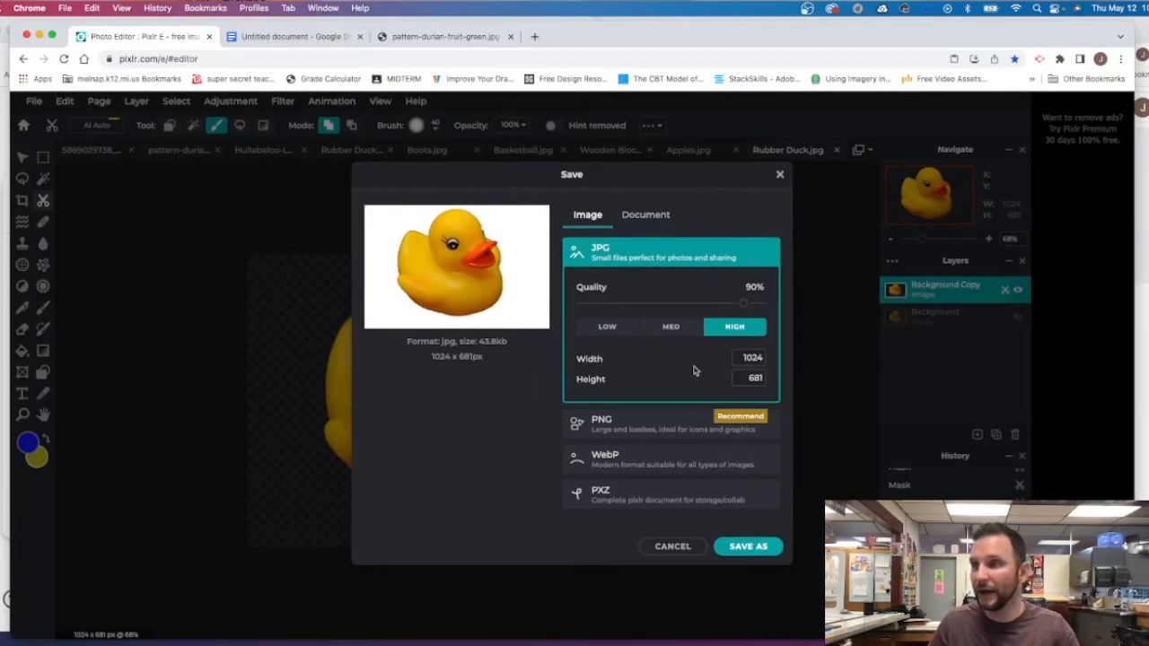
pyautogui.click(634, 461)
pyautogui.click(618, 474)
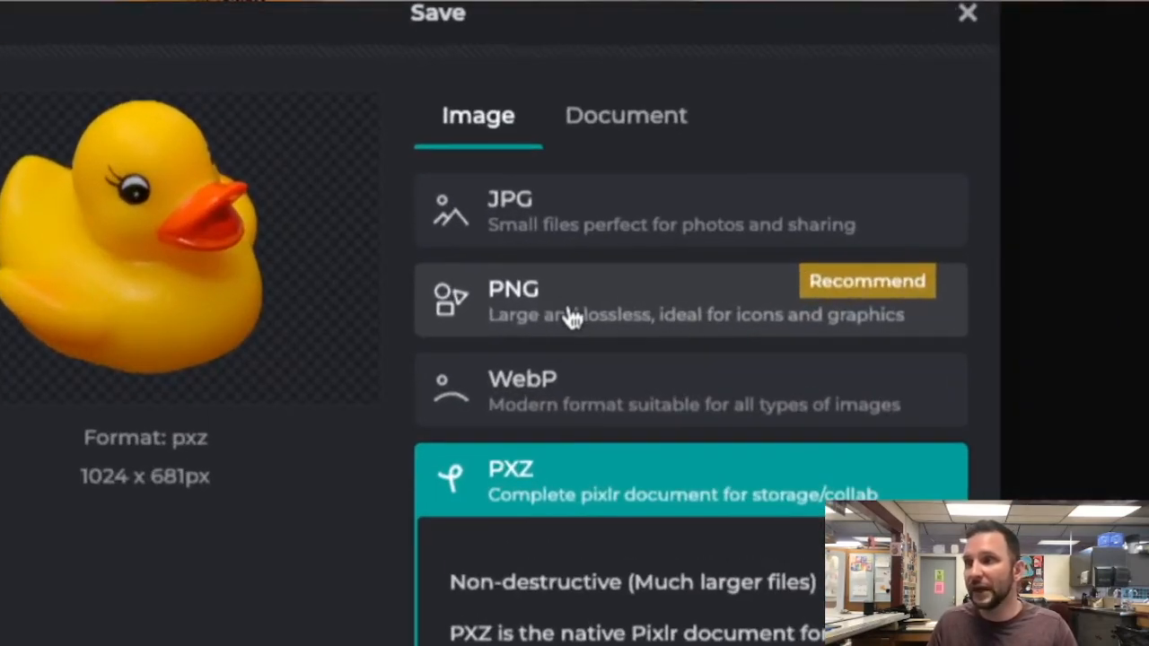
pyautogui.click(566, 314)
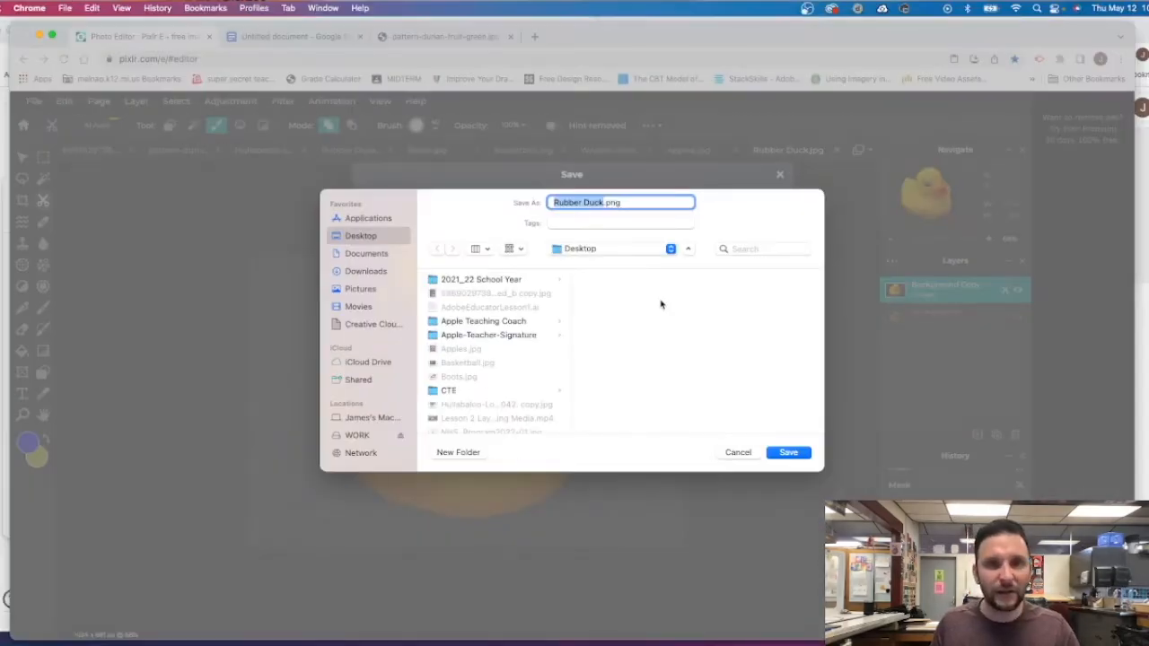
pyautogui.click(789, 453)
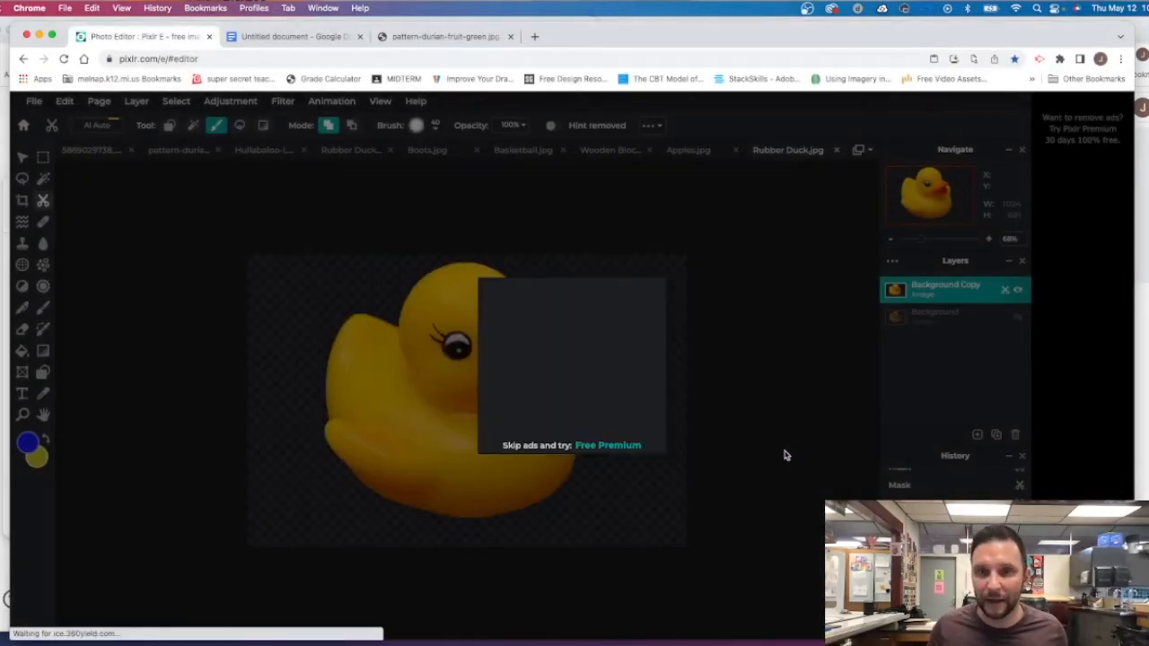
# Minimize all the open browser windows to uncover the desktop
pyautogui.click(38, 36)
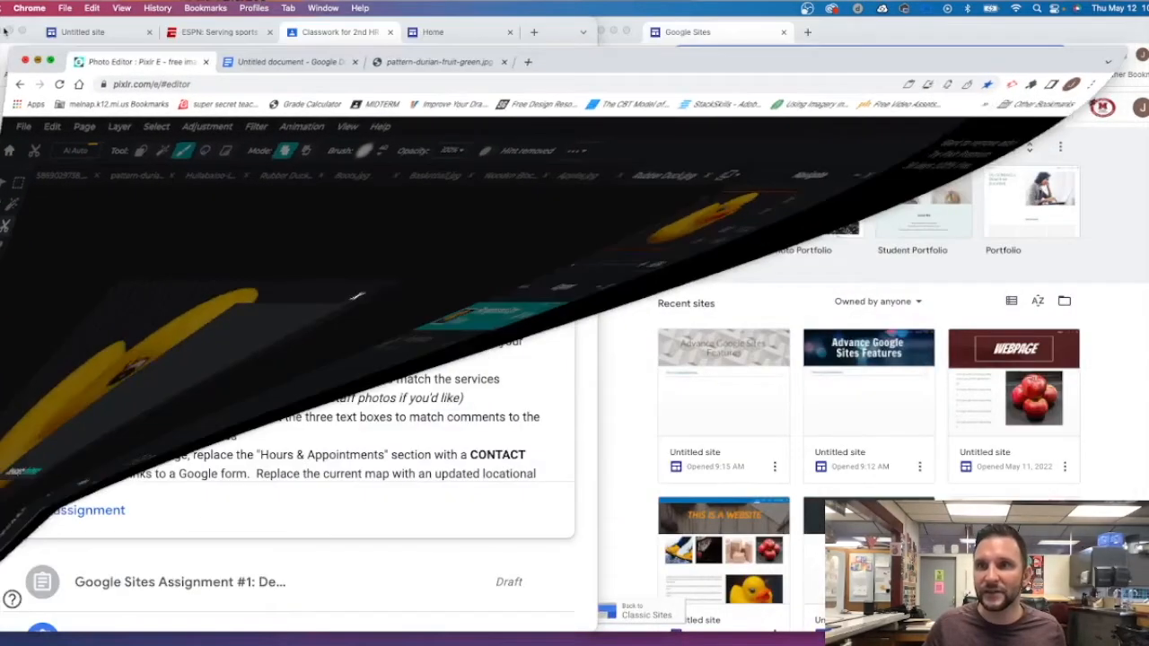
pyautogui.click(613, 31)
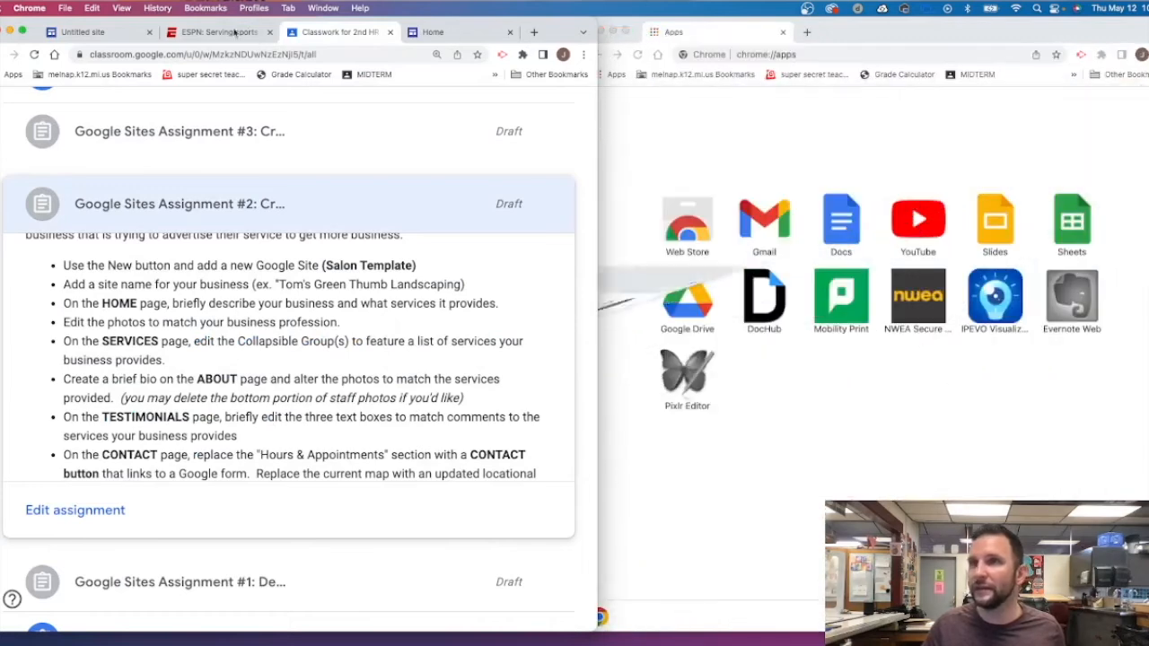
pyautogui.click(10, 31)
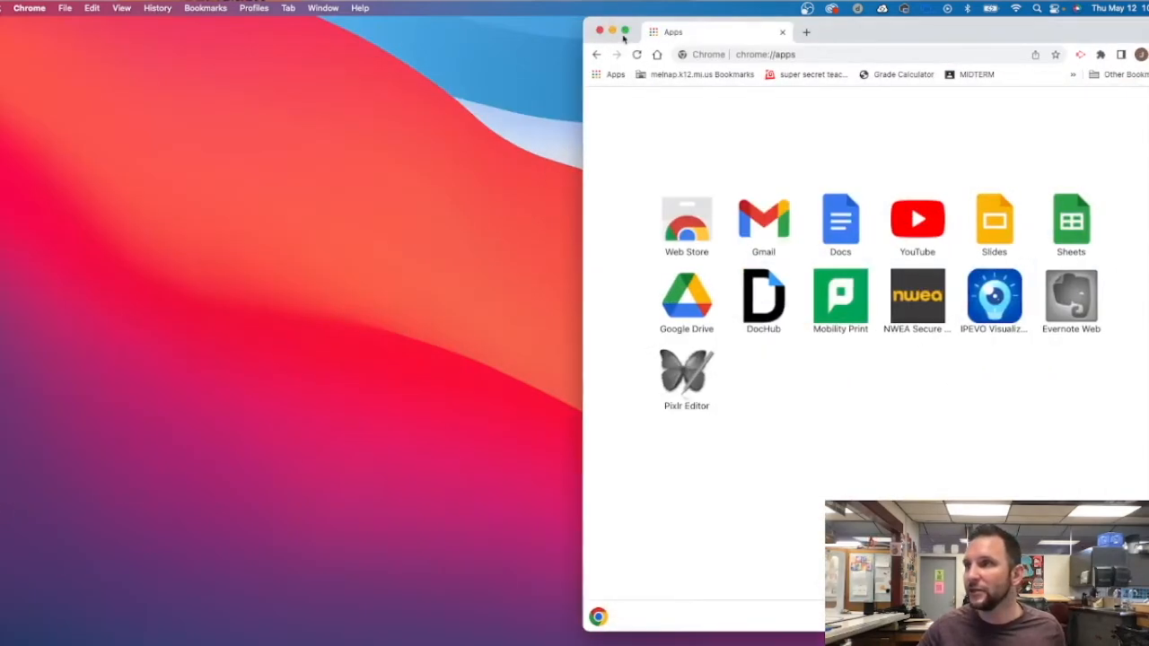
pyautogui.click(613, 31)
# Bring the duck image files into view on the desktop and open Rubber Duck.jpg and Rubber Duck.png in Preview to compare their backgrounds
pyautogui.moveTo(2, 314); pyautogui.dragTo(324, 302)
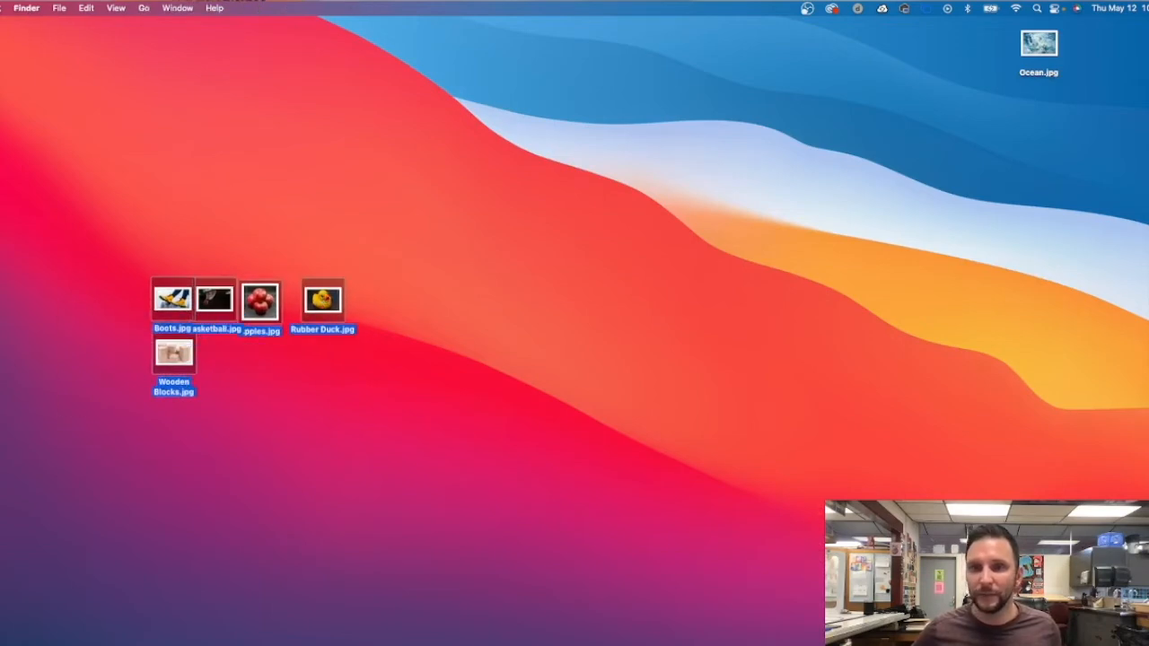
pyautogui.press('super+BackSpace')
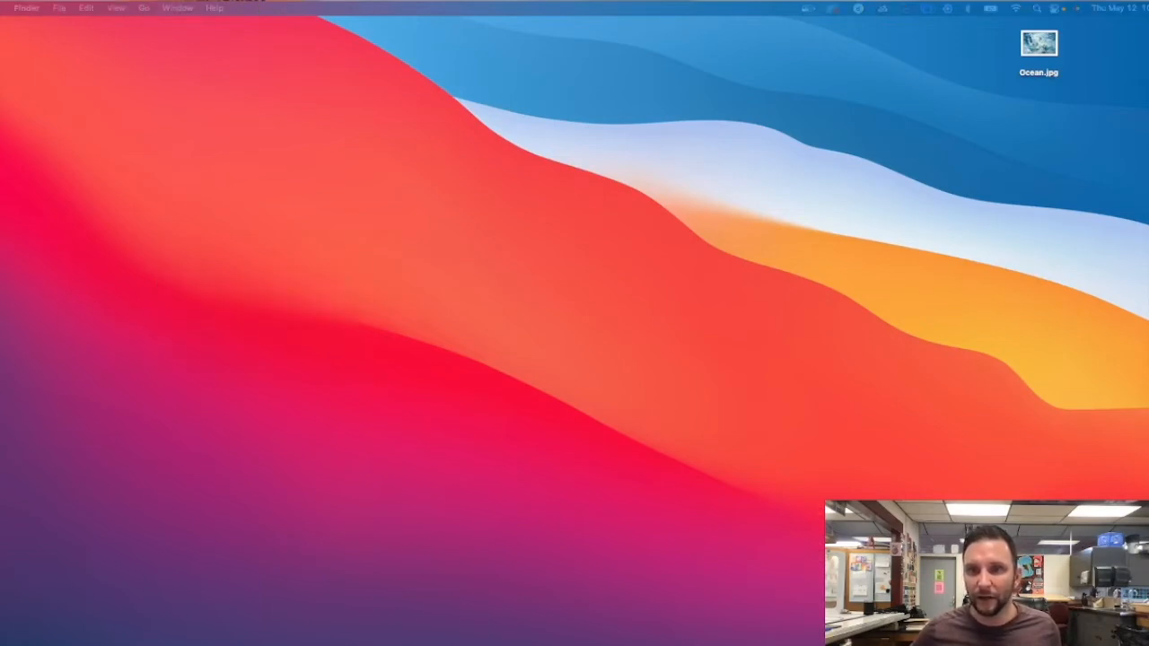
pyautogui.moveTo(2, 305); pyautogui.dragTo(323, 279)
pyautogui.doubleClick(323, 280)
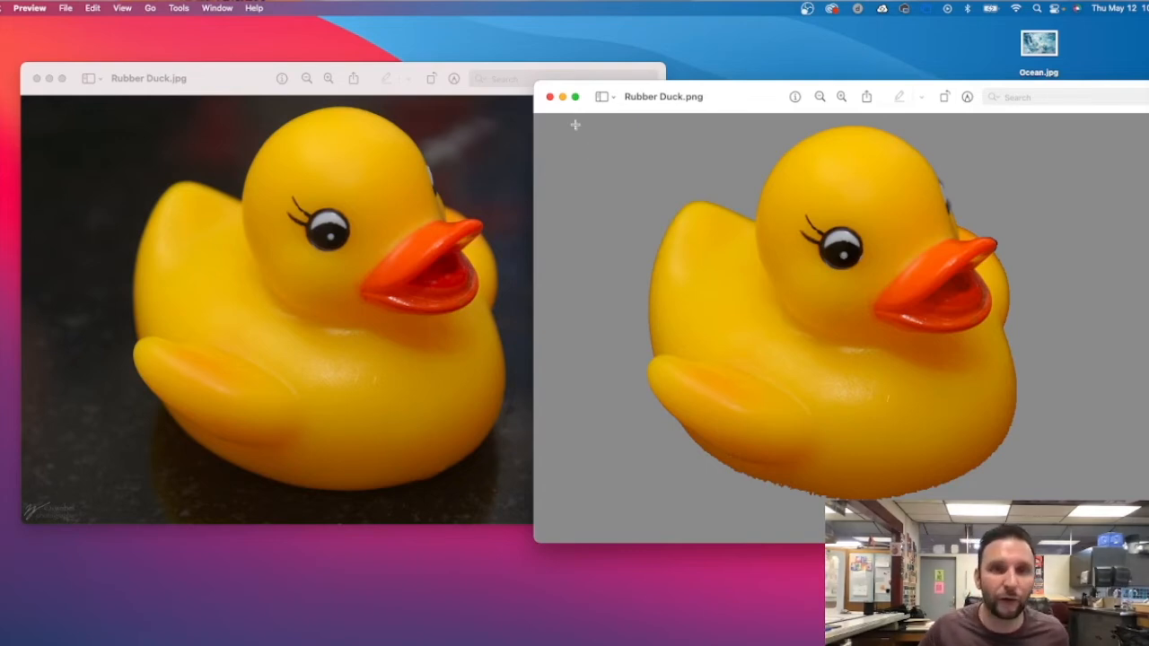
pyautogui.click(563, 96)
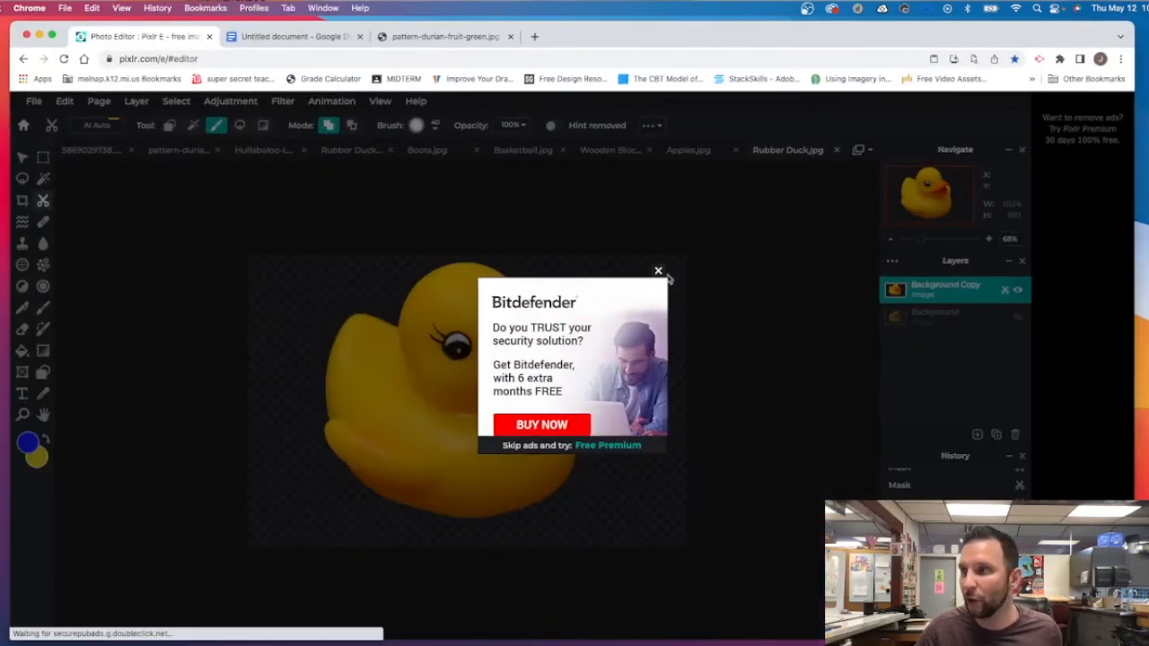
# Dismiss the ad in Pixlr and add Rubber Duck.png from the desktop to Basketball.jpg as a layer in the current document
pyautogui.click(658, 272)
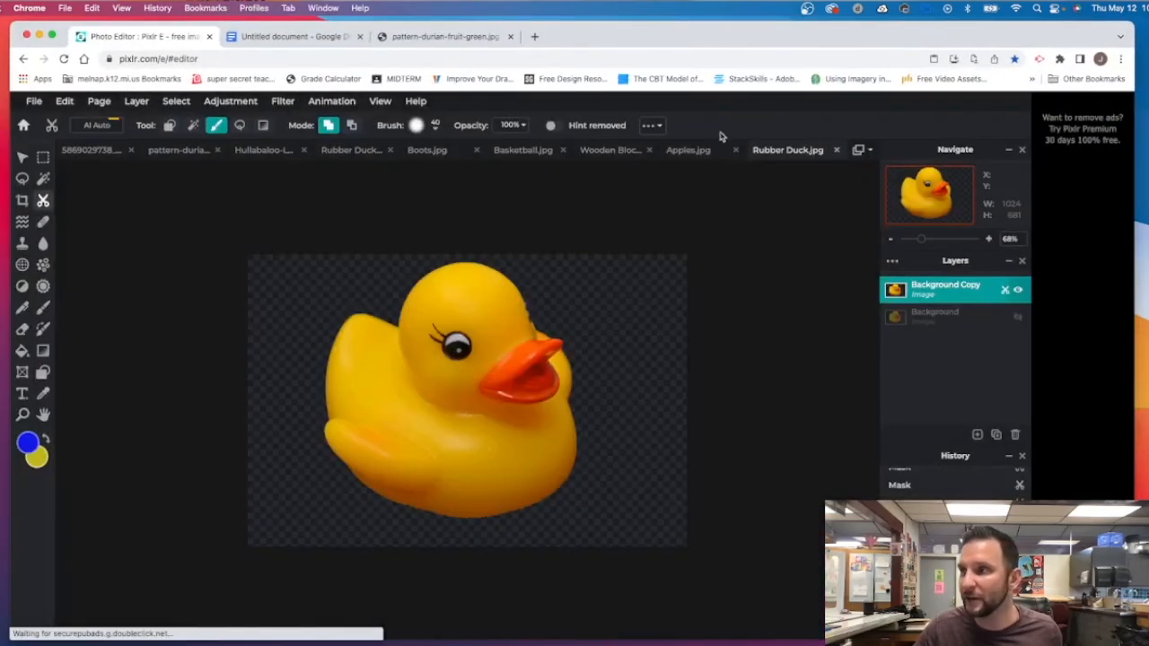
pyautogui.click(526, 153)
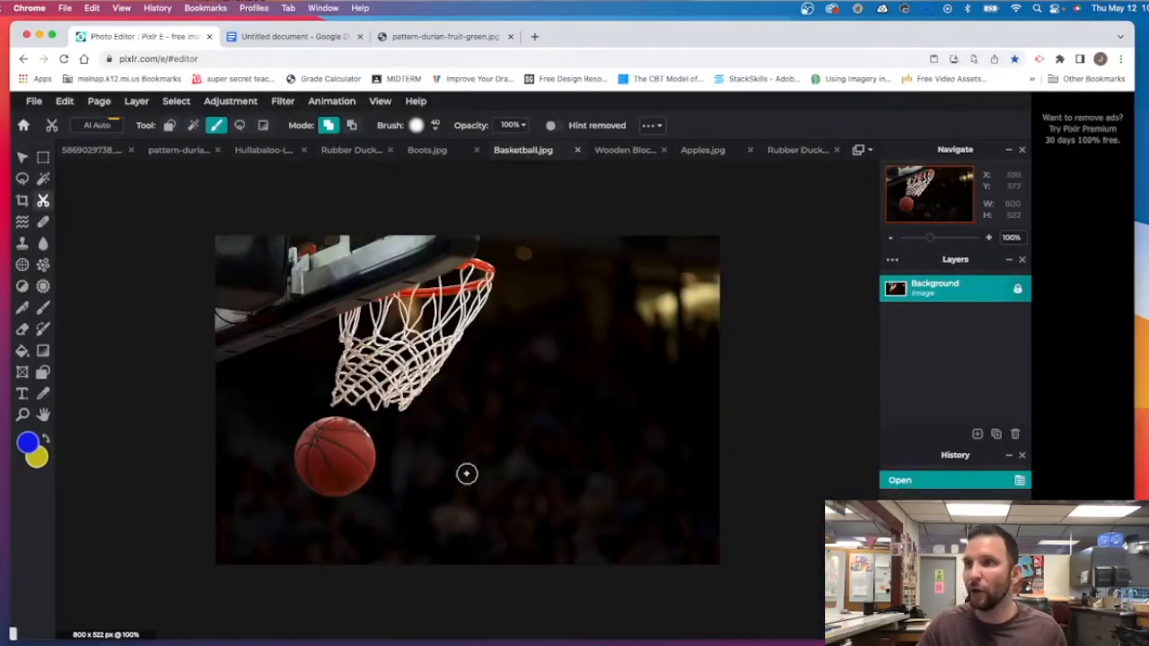
pyautogui.scroll(-3, 485, 189)
pyautogui.scroll(-3, 475, 224)
pyautogui.scroll(10, 464, 260)
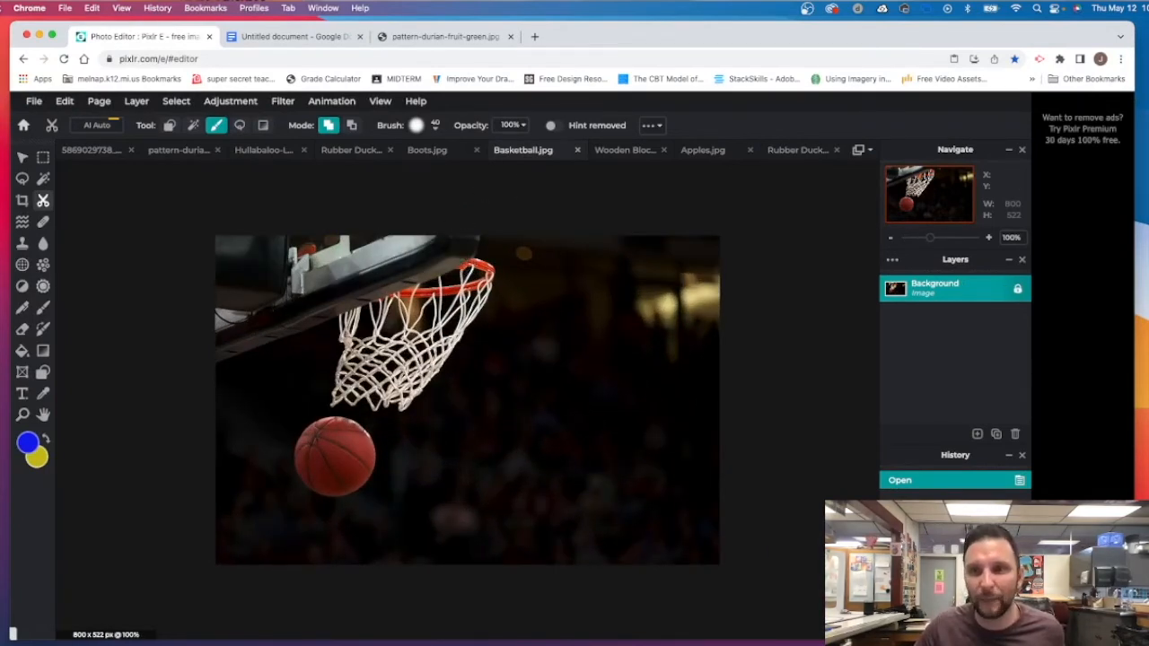
pyautogui.moveTo(7, 327); pyautogui.dragTo(368, 348)
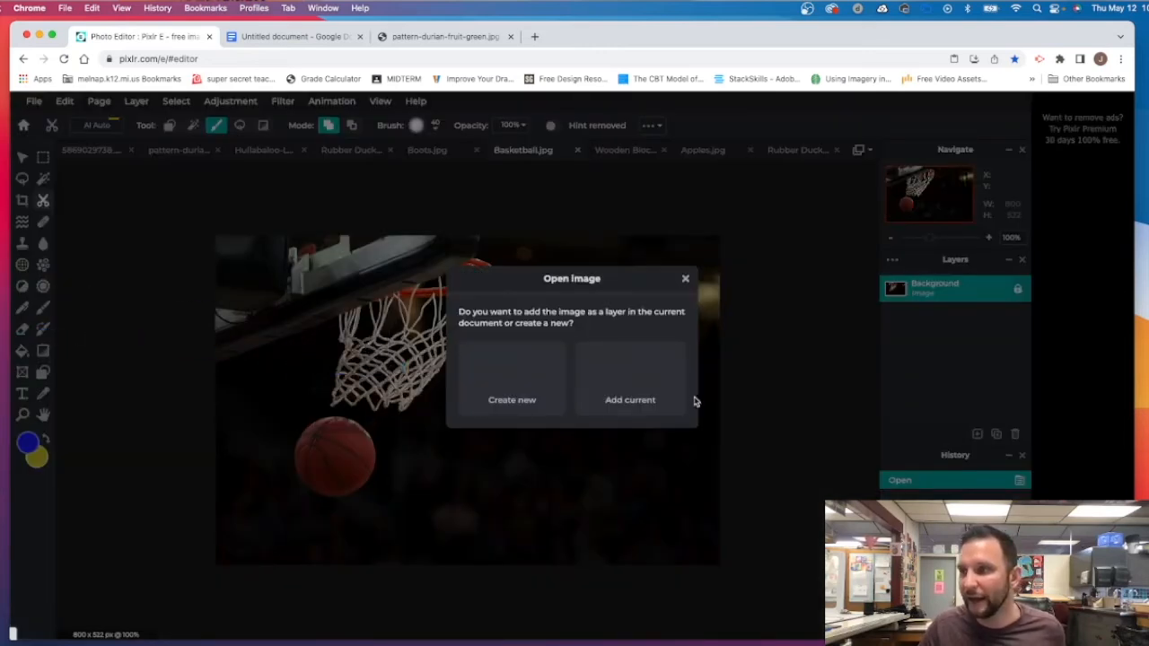
pyautogui.click(627, 382)
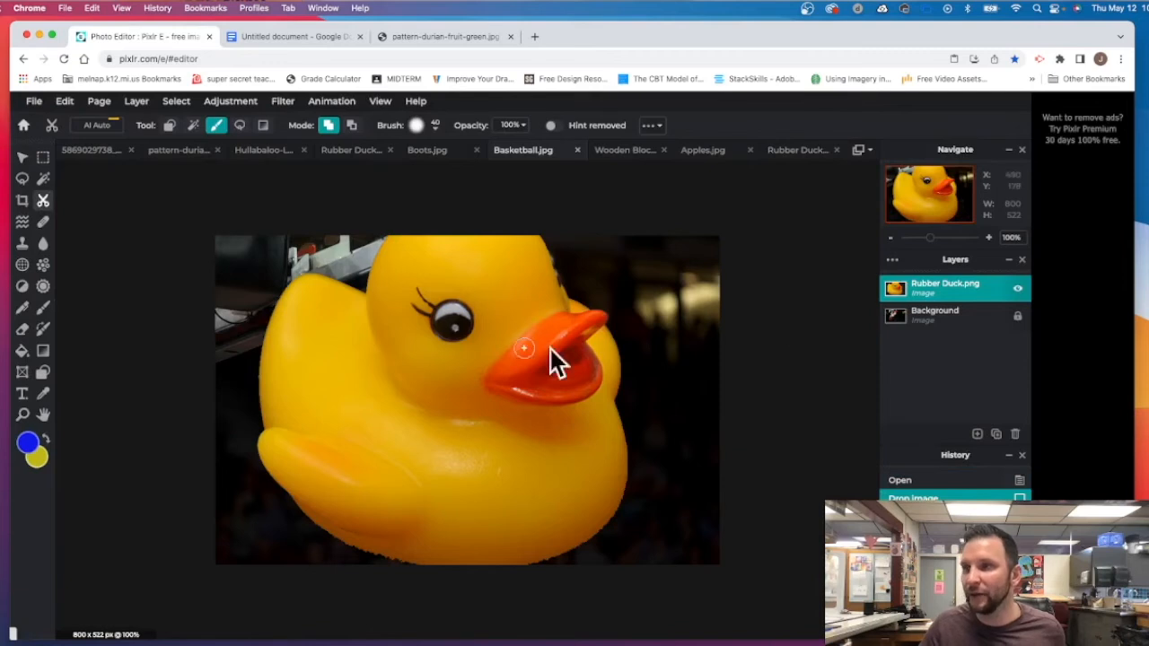
# Scale the duck layer down to about 407 × 271 px and place it over the basketball below the net, at about X 10, Y 210
pyautogui.click(22, 157)
pyautogui.moveTo(144, 186); pyautogui.dragTo(452, 391)
pyautogui.moveTo(619, 566); pyautogui.dragTo(349, 523)
pyautogui.moveTo(522, 343); pyautogui.dragTo(441, 398)
pyautogui.moveTo(335, 453); pyautogui.dragTo(376, 422)
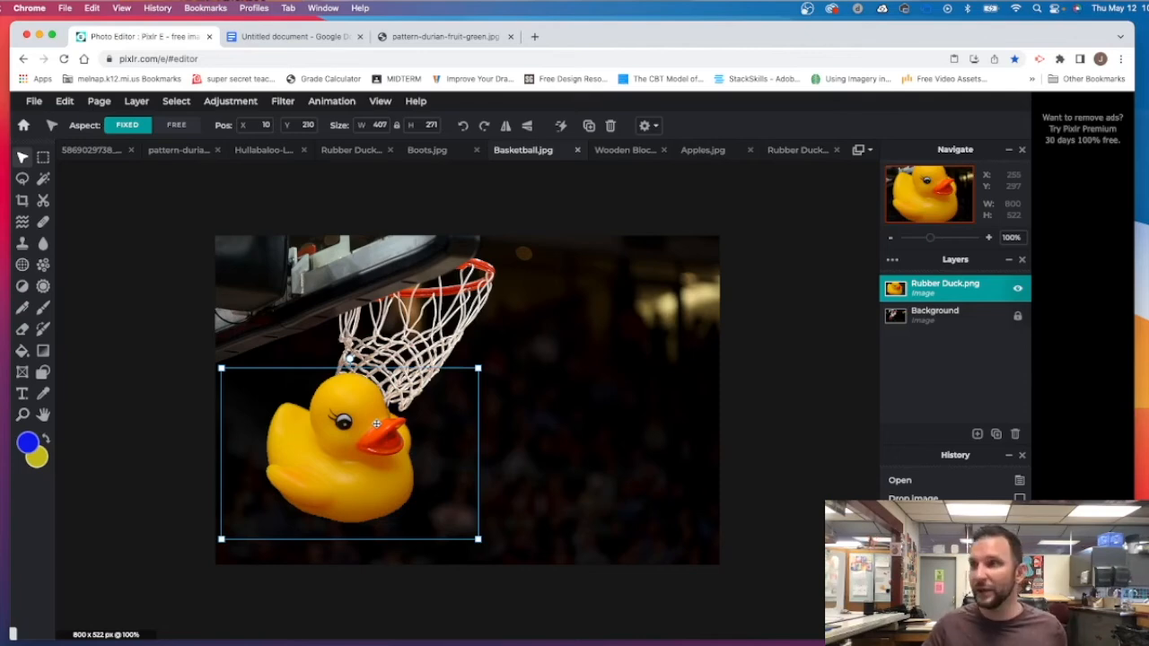
# Look through the Rubber Duck, Apples, Wooden Blocks and Boots images to see which objects are to isolate
pyautogui.click(782, 151)
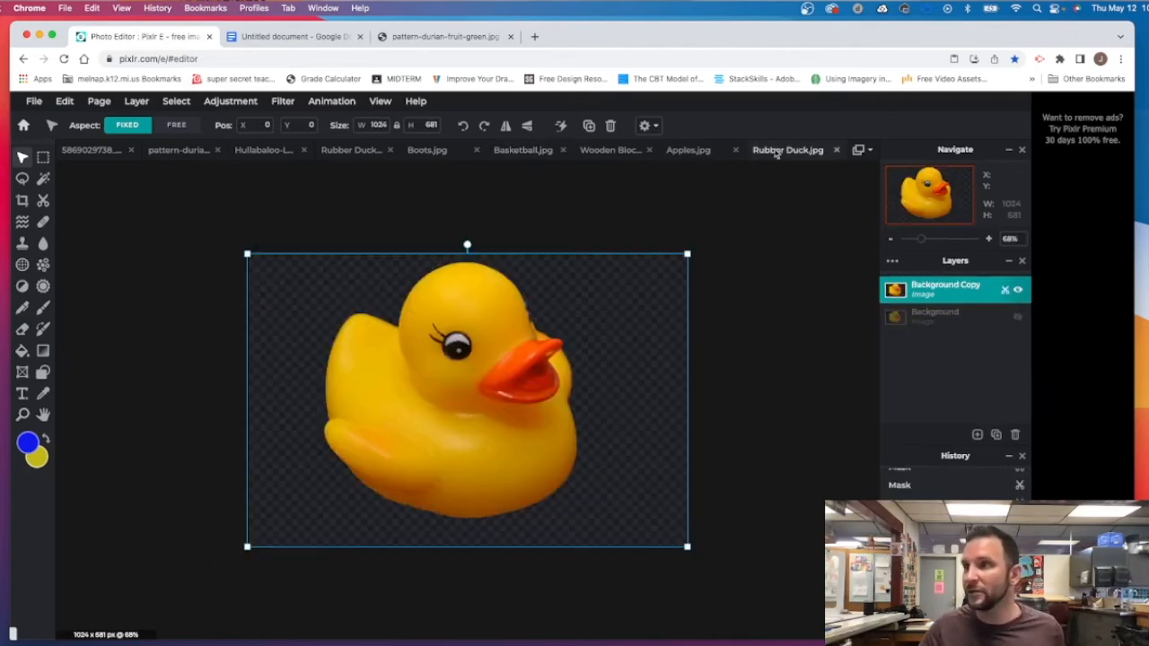
pyautogui.click(687, 151)
pyautogui.click(606, 150)
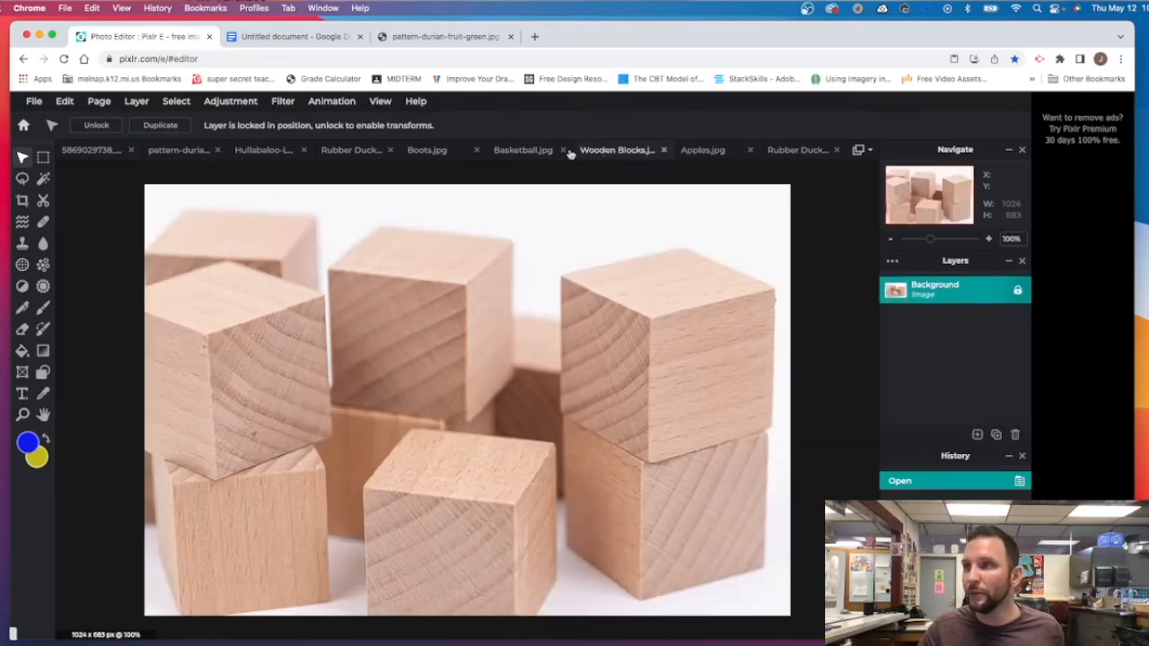
pyautogui.click(534, 150)
pyautogui.click(429, 150)
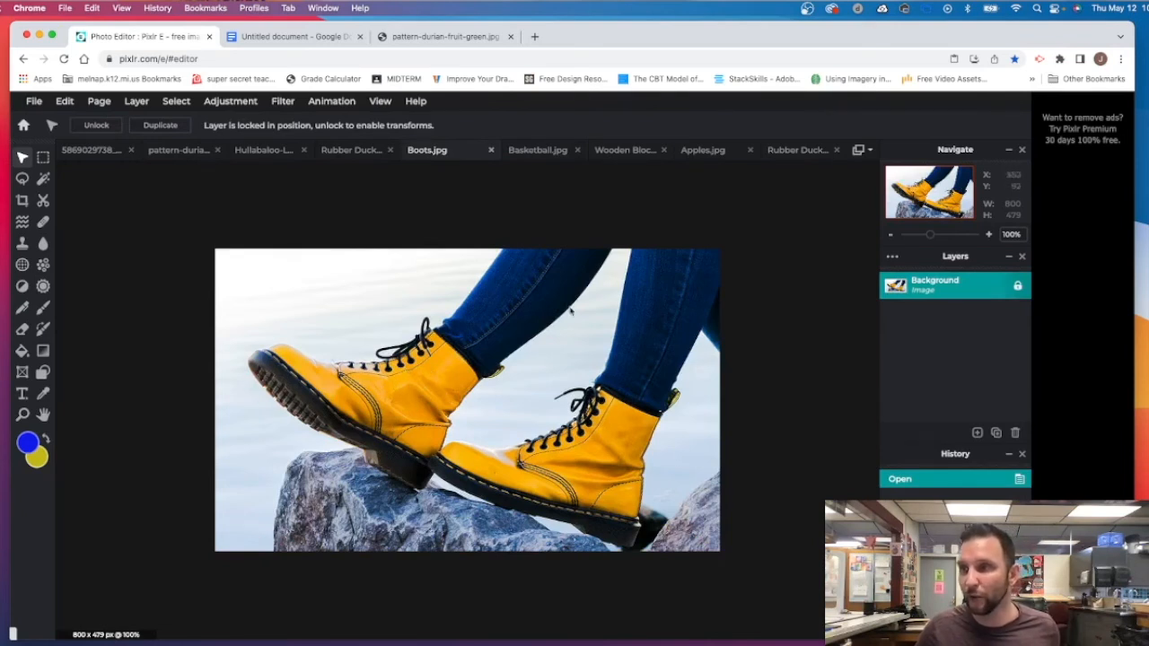
# Hide the Rubber Duck.png layer in Basketball.jpg, and review the basketball, Wooden Blocks, Apples and Rubber Duck images as cut-out subjects
pyautogui.click(538, 151)
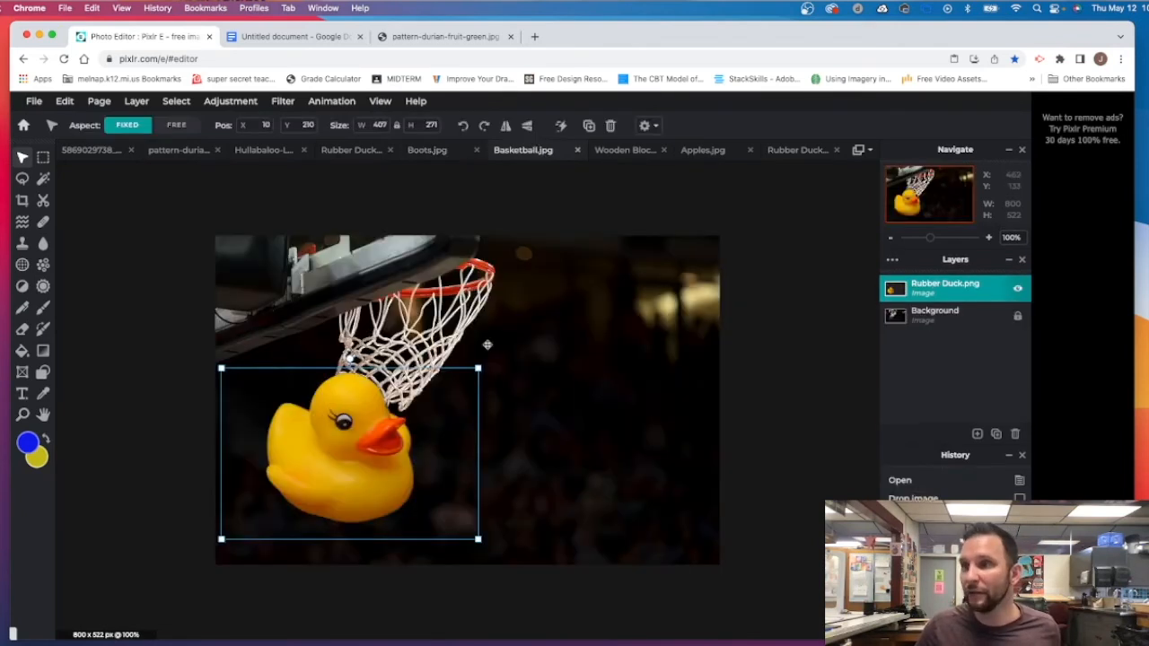
pyautogui.click(1018, 288)
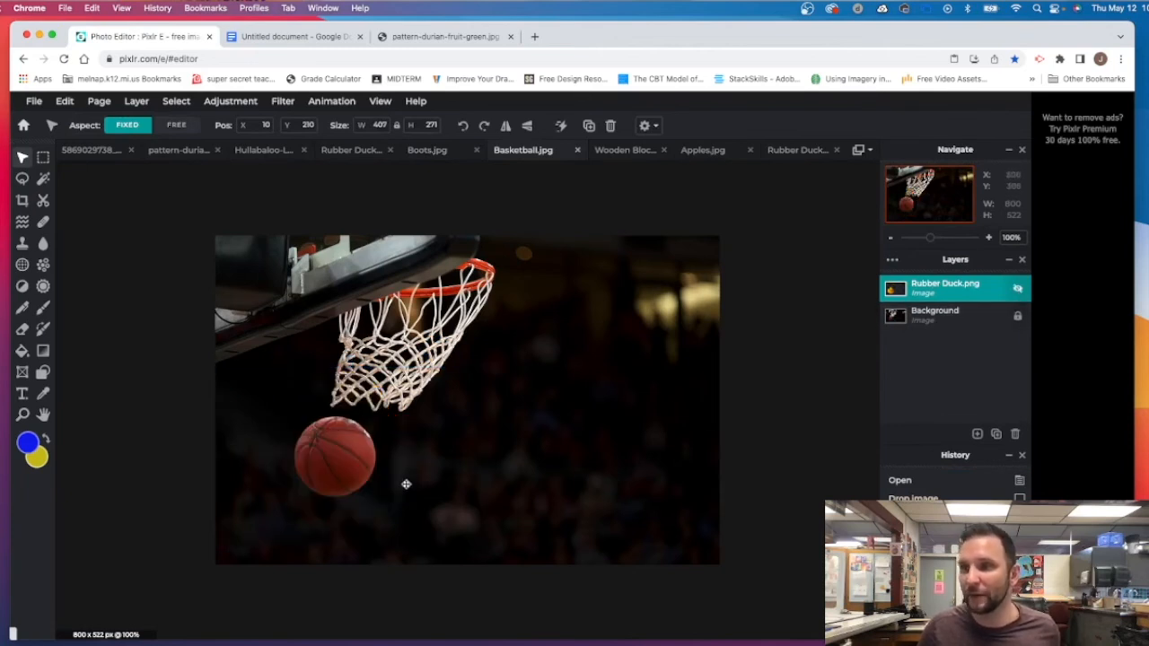
pyautogui.click(617, 150)
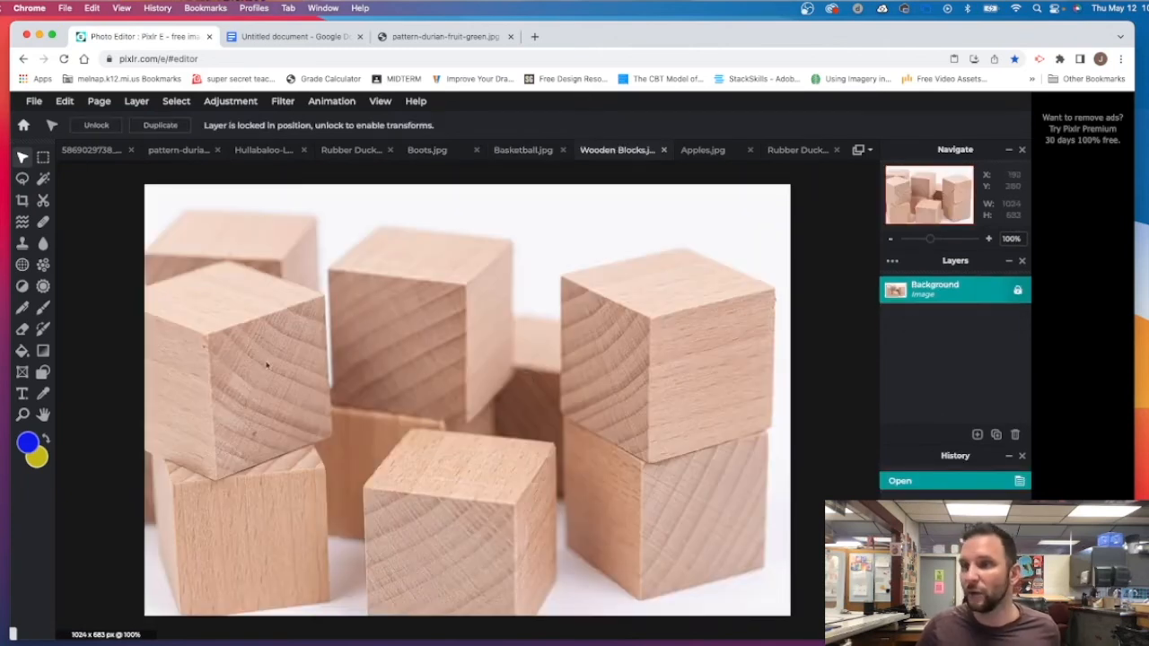
pyautogui.click(694, 151)
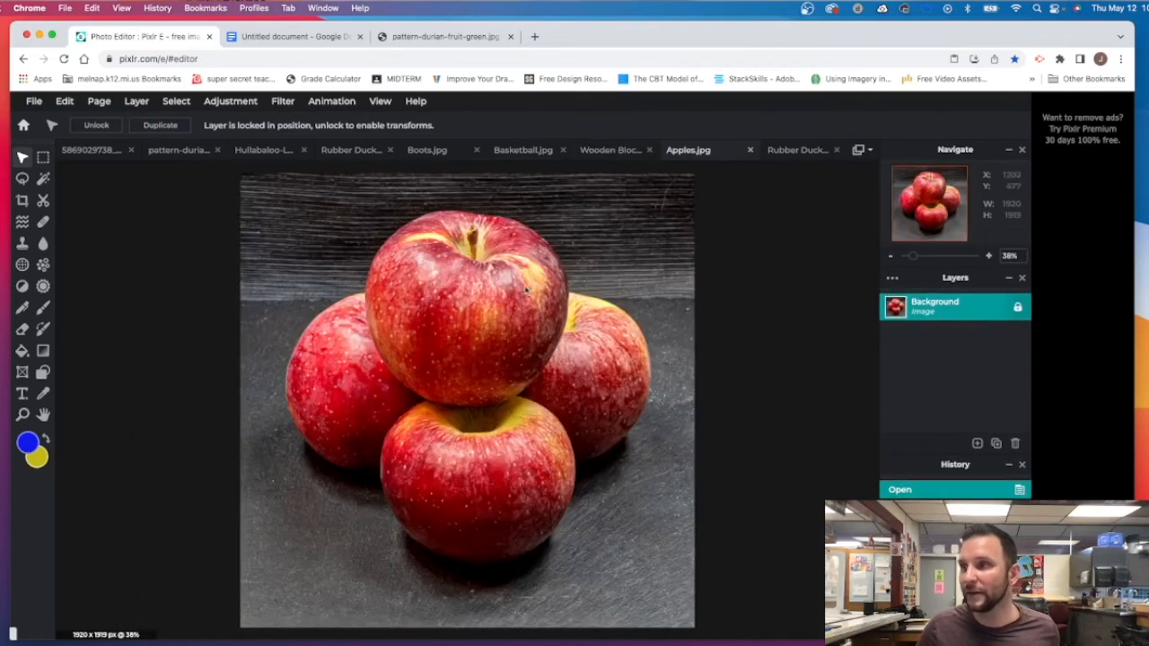
pyautogui.click(799, 152)
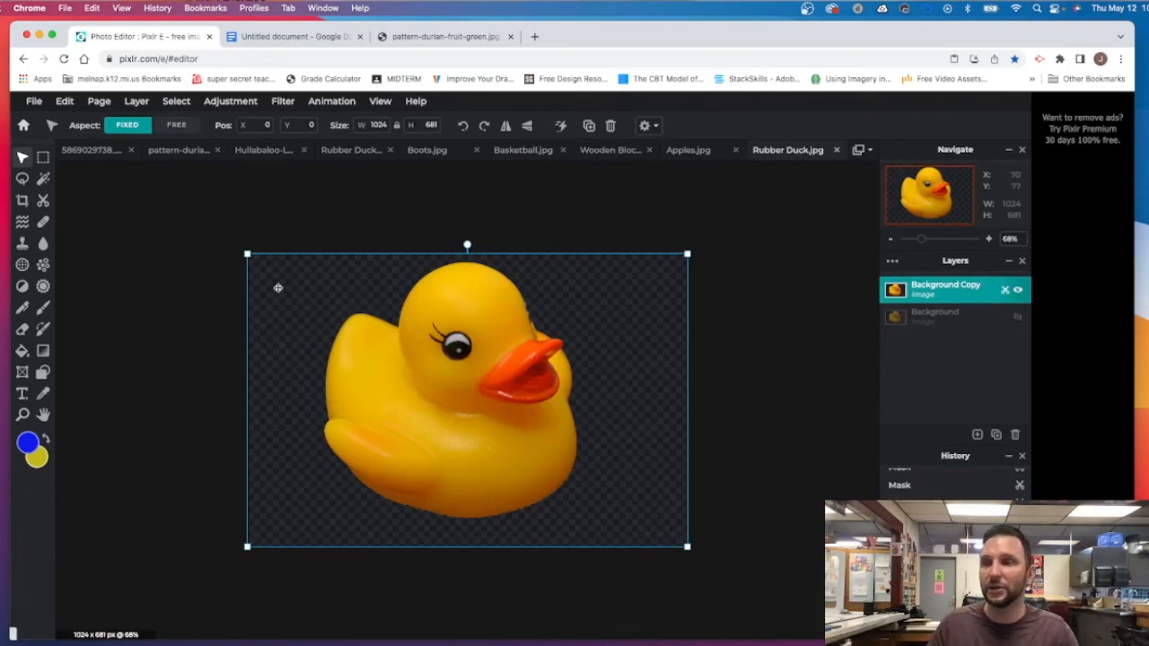